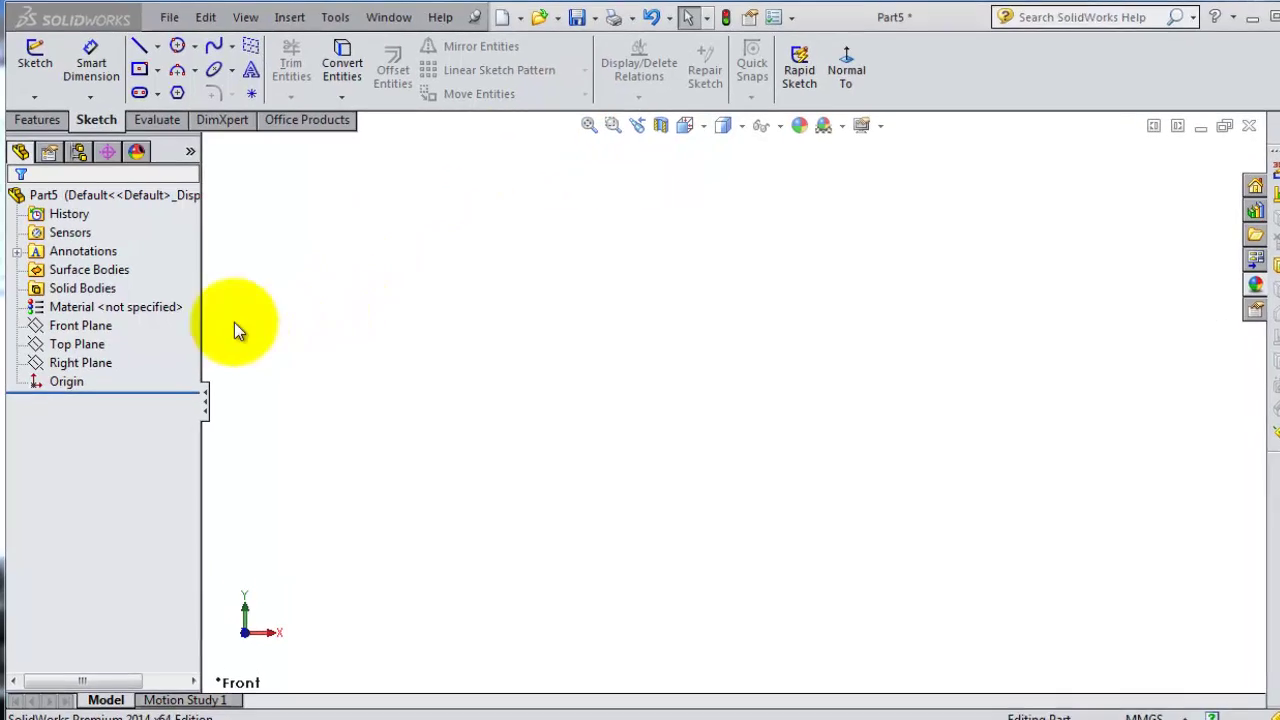
# Step: Start a sketch on the Top Plane and draw a center rectangle about the origin
pyautogui.click(88, 344)
pyautogui.click(107, 315)
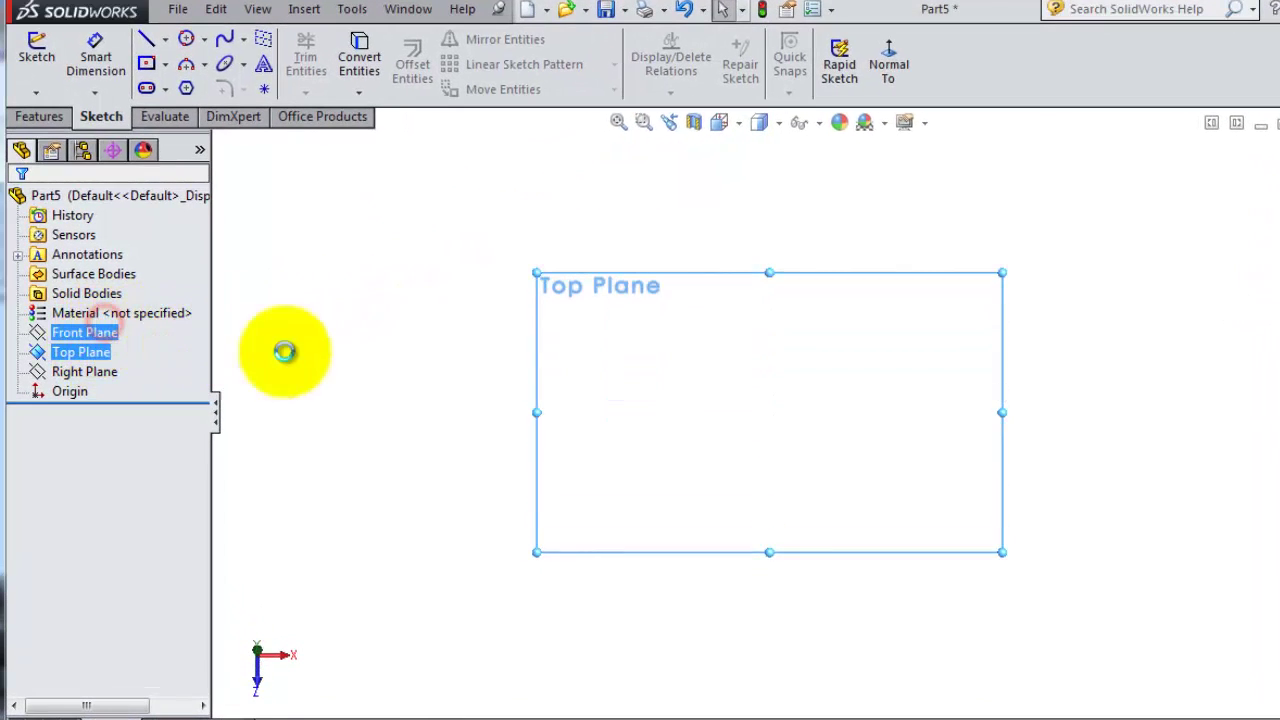
pyautogui.click(146, 62)
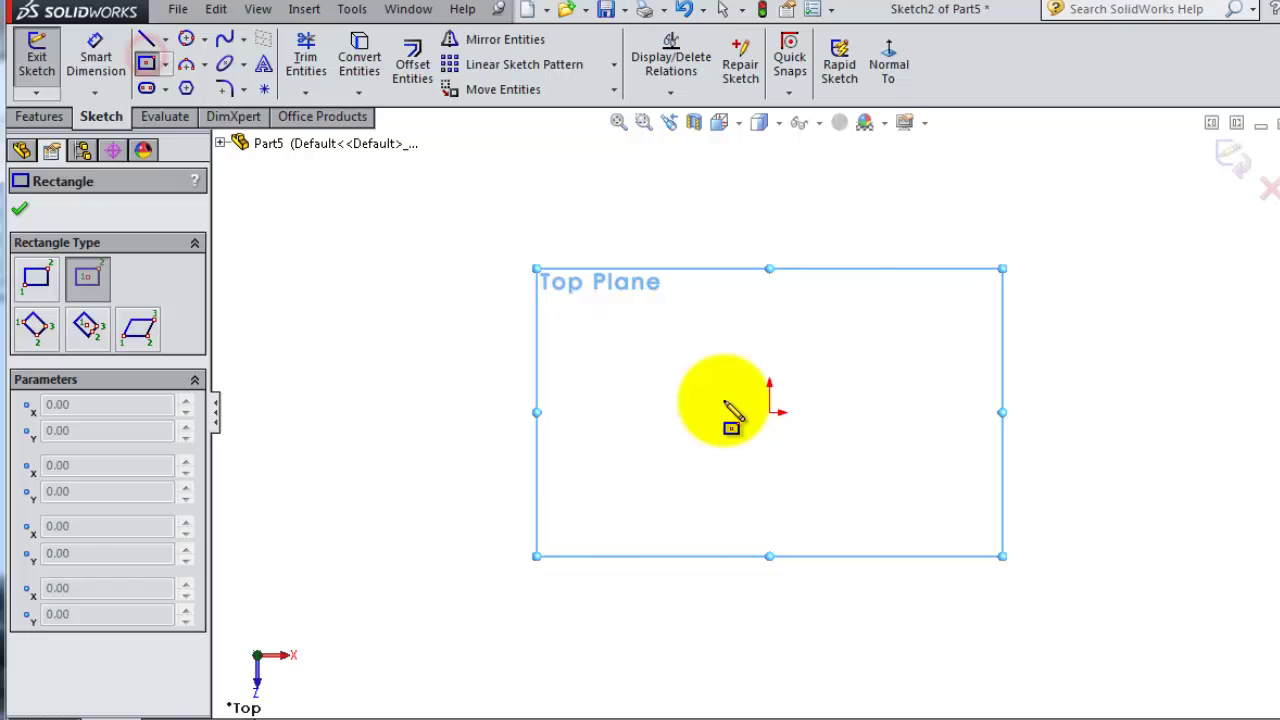
pyautogui.click(770, 411)
pyautogui.click(383, 245)
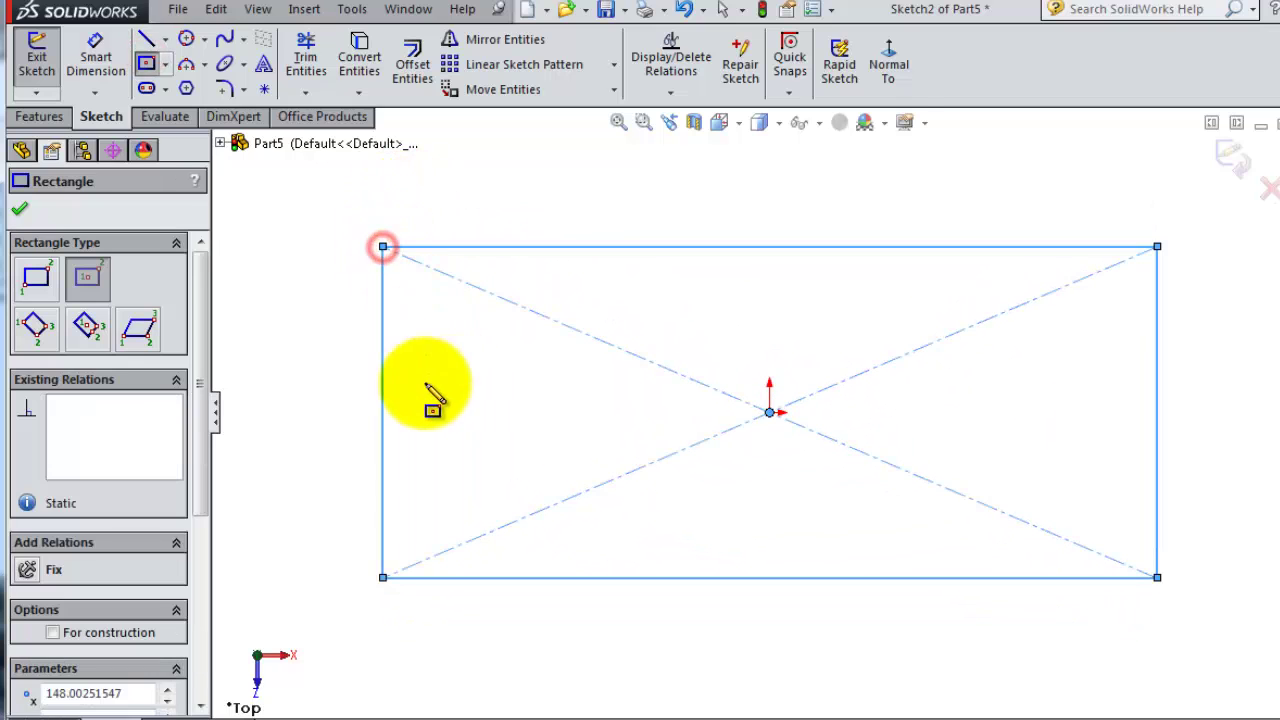
# Step: Draw a small centre-radius circle near the rectangle's upper-left corner
pyautogui.click(186, 38)
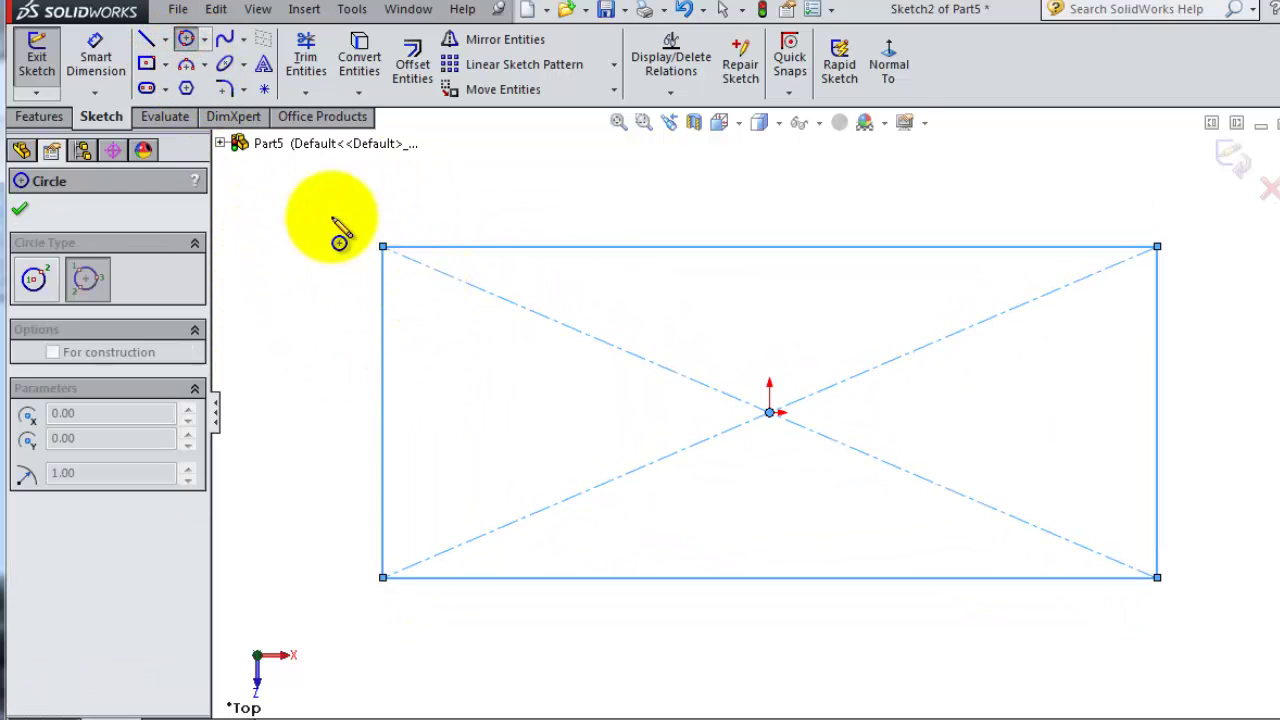
pyautogui.click(204, 38)
pyautogui.click(220, 64)
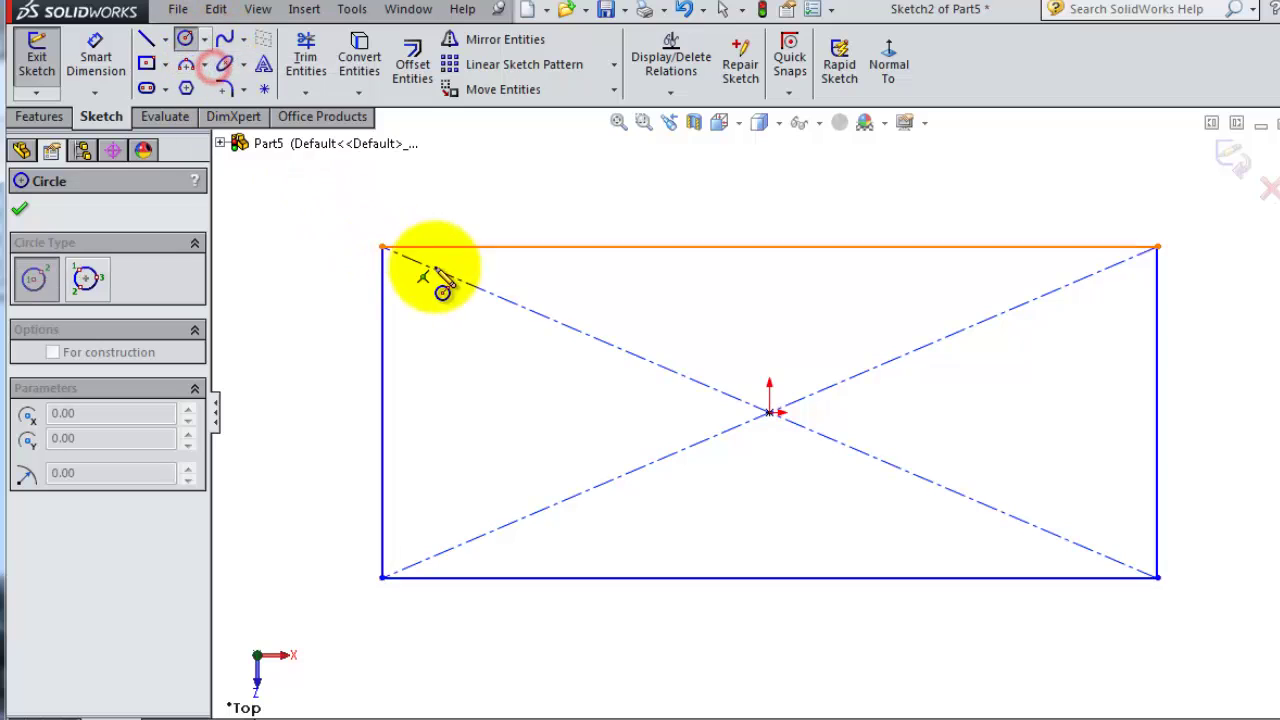
pyautogui.click(419, 295)
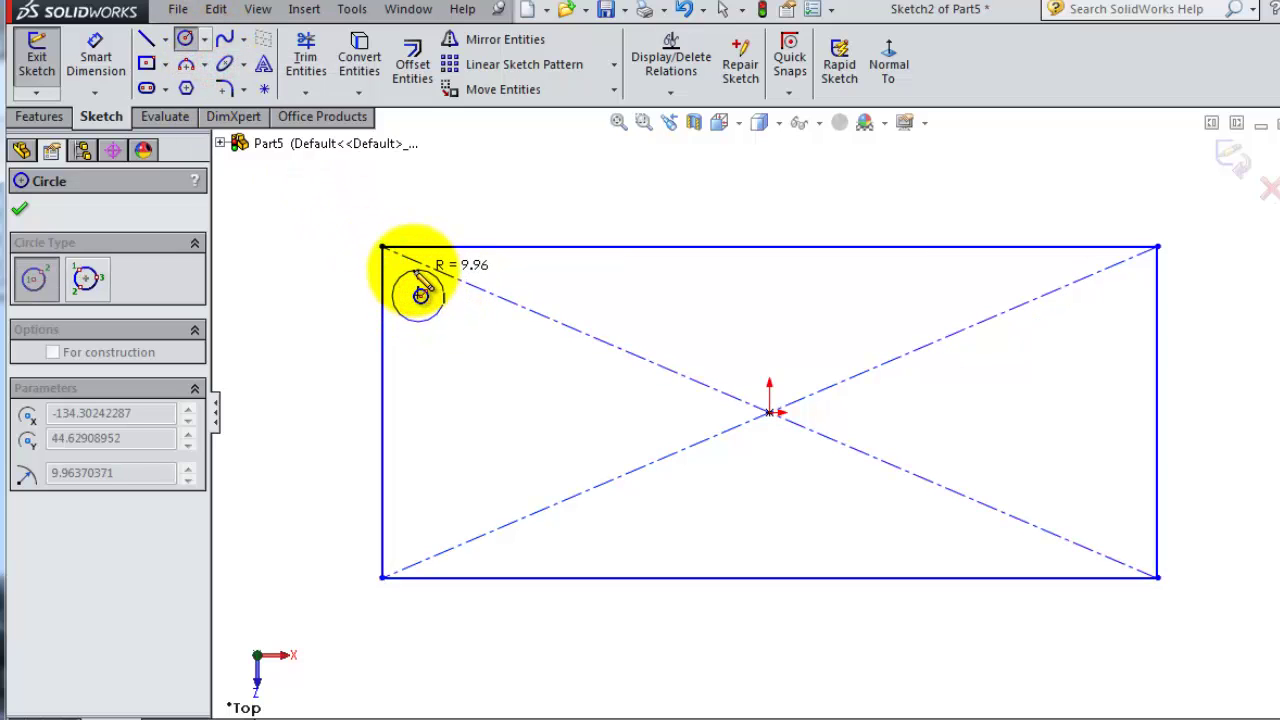
pyautogui.click(418, 271)
pyautogui.click(19, 208)
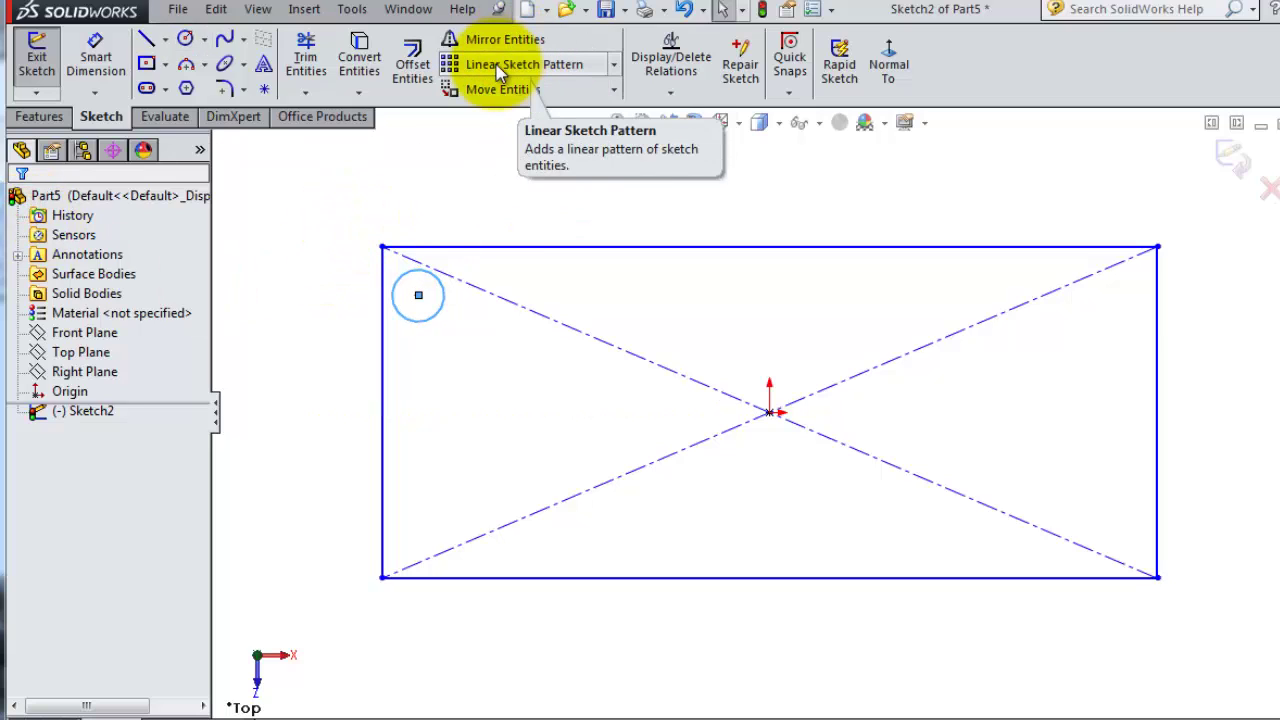
pyautogui.click(35, 116)
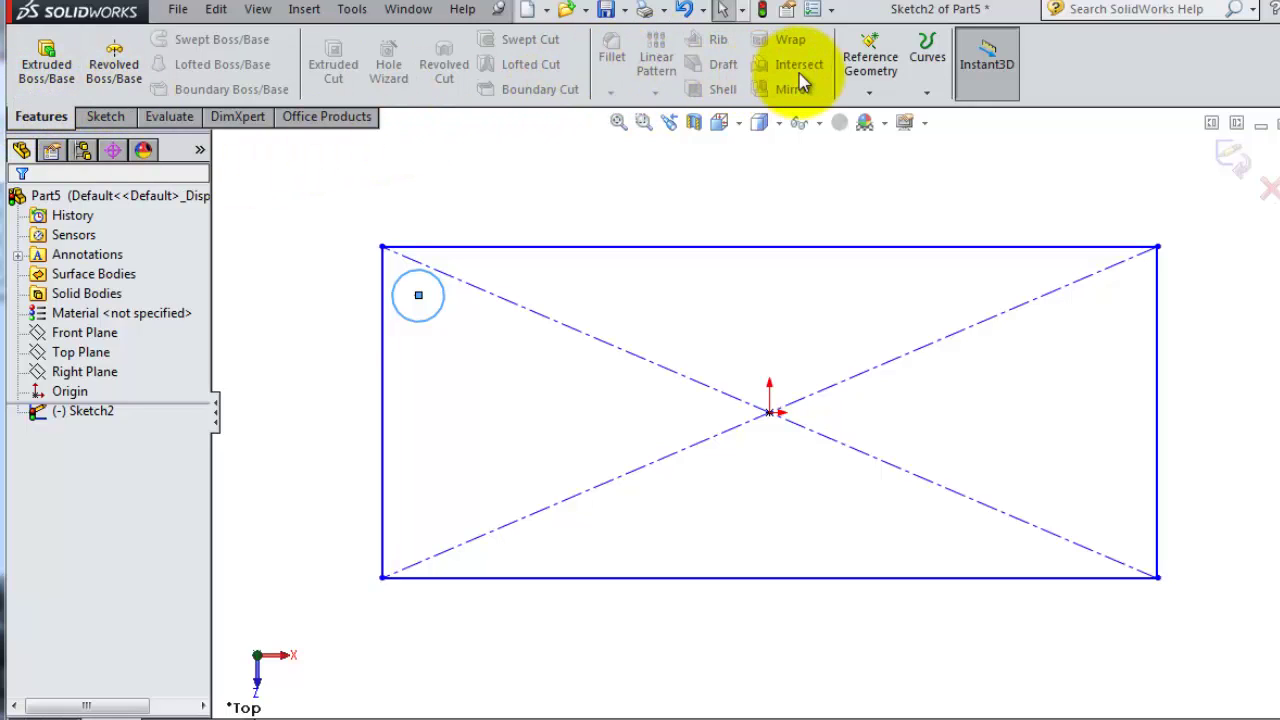
pyautogui.click(102, 116)
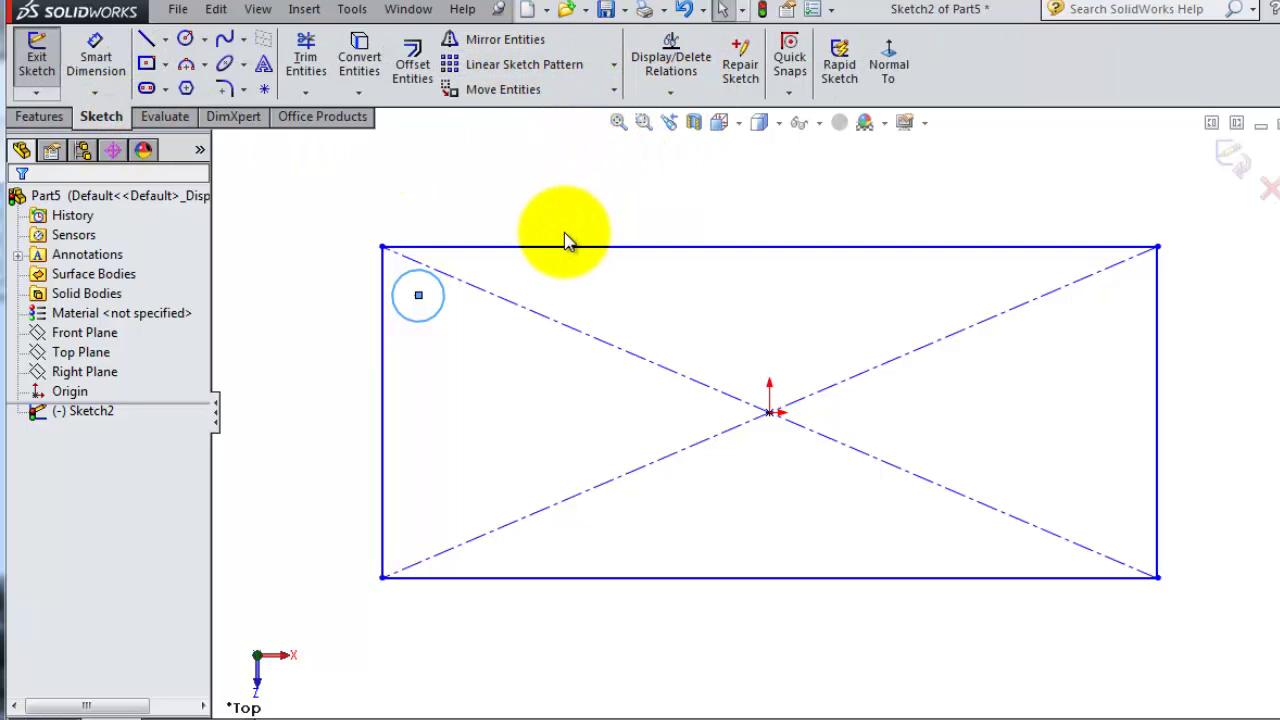
# Step: Start a linear sketch pattern of the circle along the X-axis with 20mm spacing
pyautogui.click(481, 86)
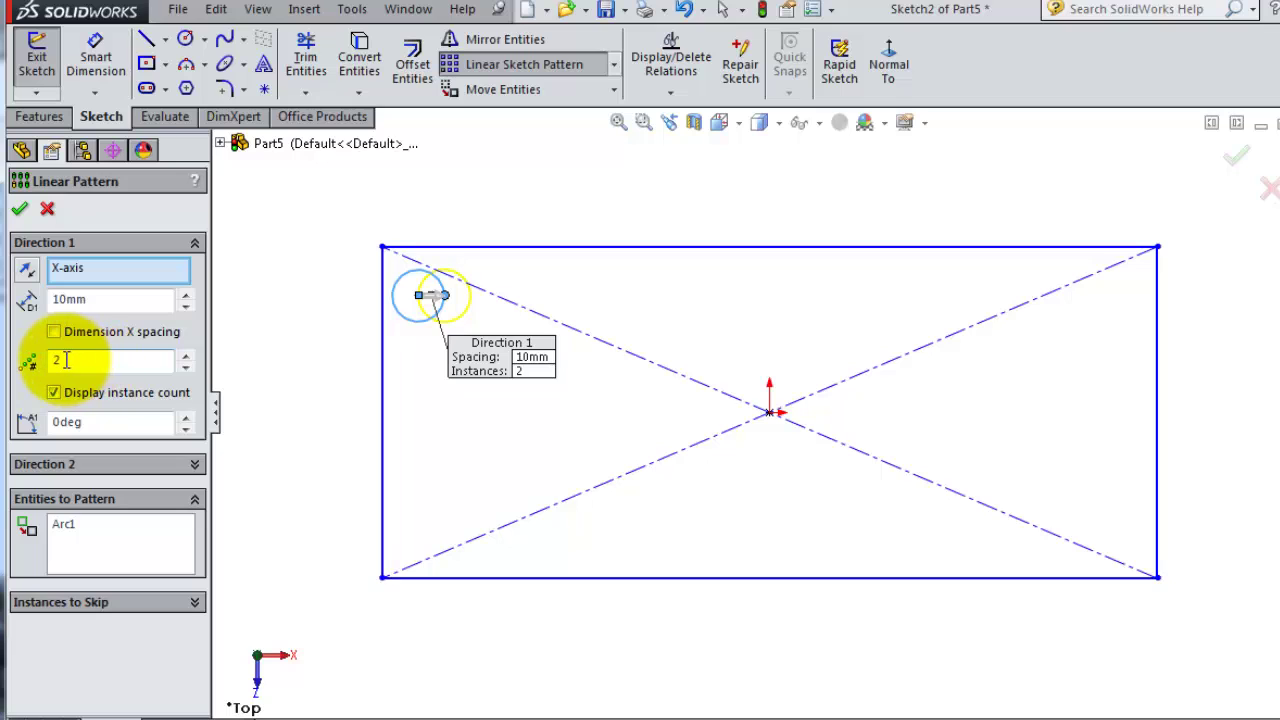
pyautogui.scroll(-2, 423, 306)
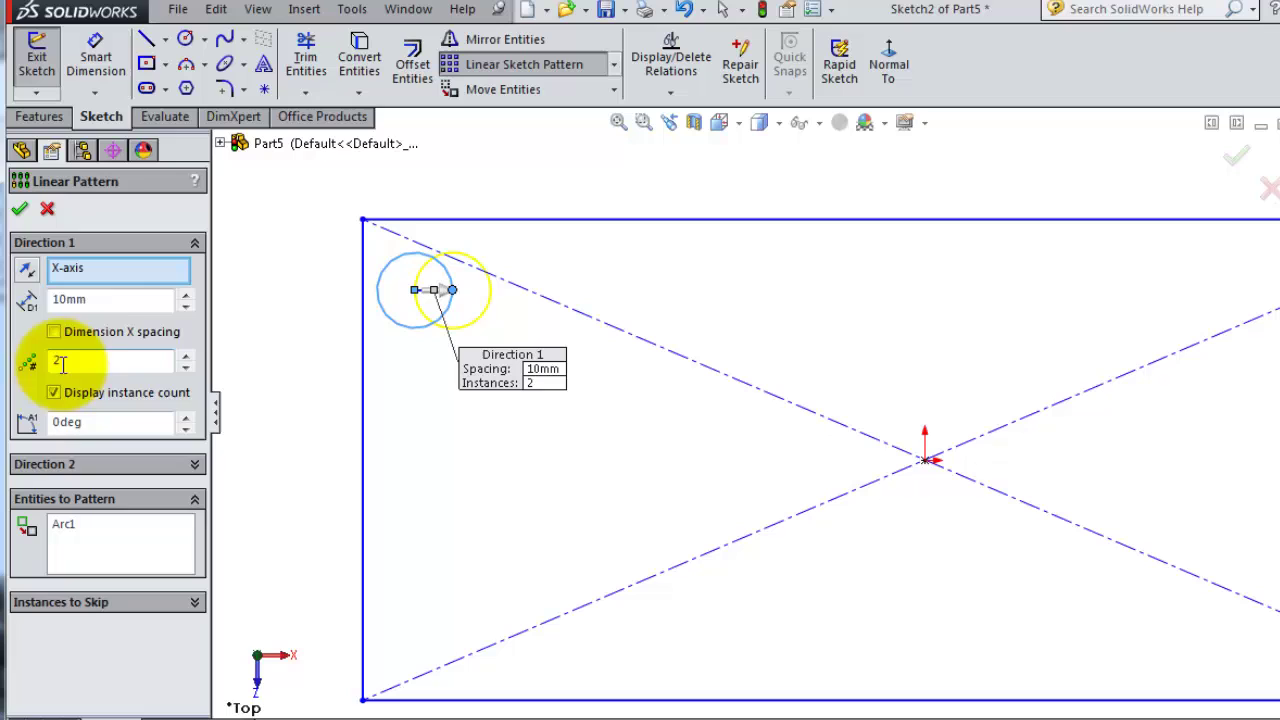
pyautogui.doubleClick(120, 302)
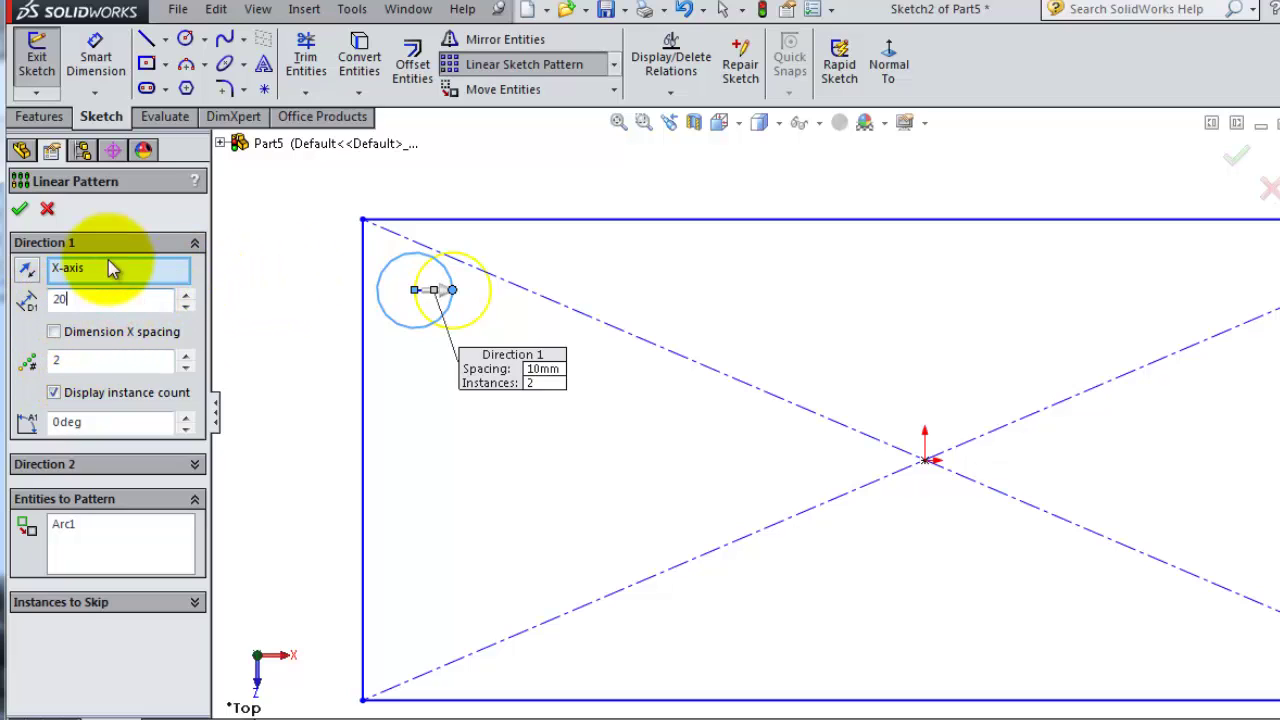
pyautogui.write('20')
pyautogui.press('Return')
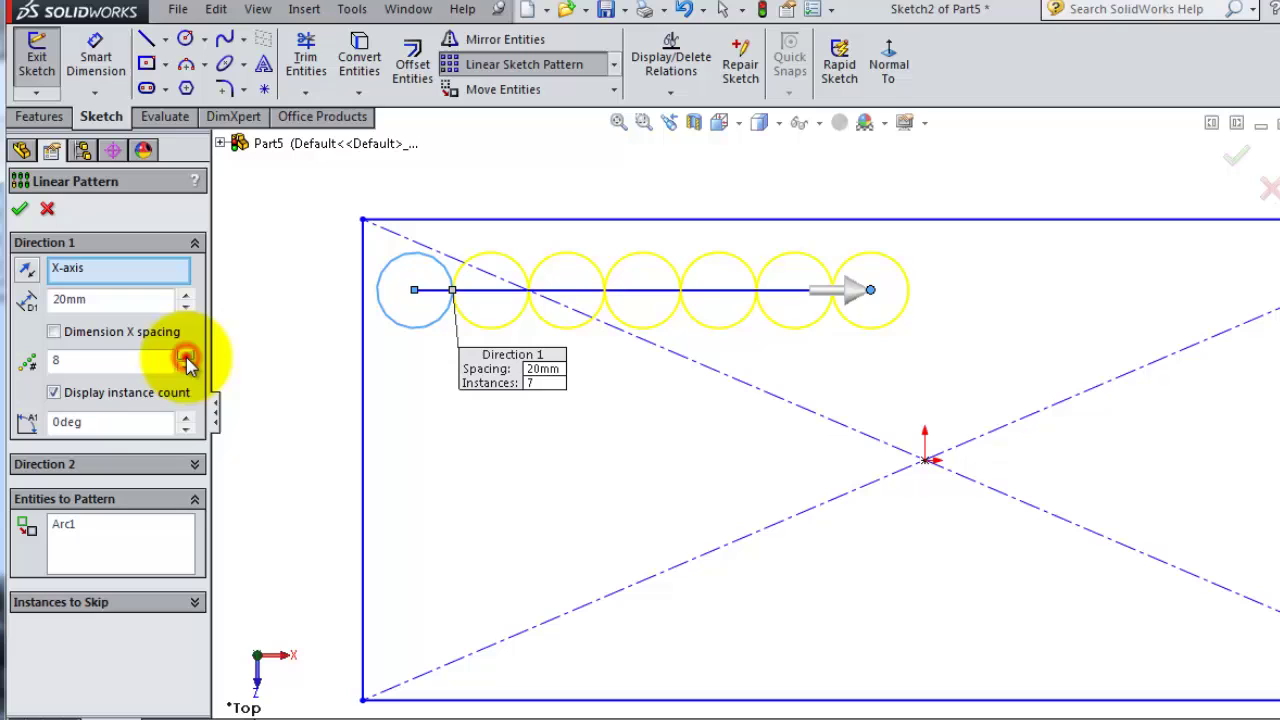
# Step: Change the pattern spacing to 30mm for the 8-circle row
pyautogui.scroll(1, 886, 391)
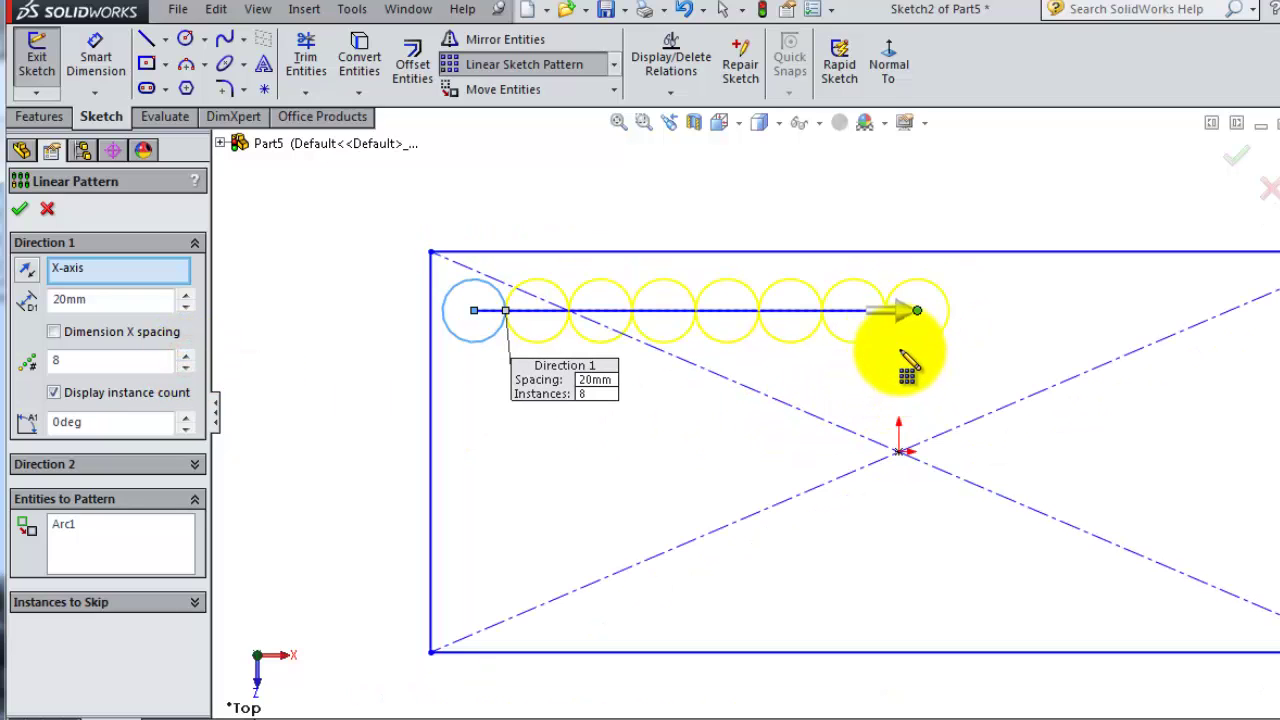
pyautogui.scroll(-2, 860, 340)
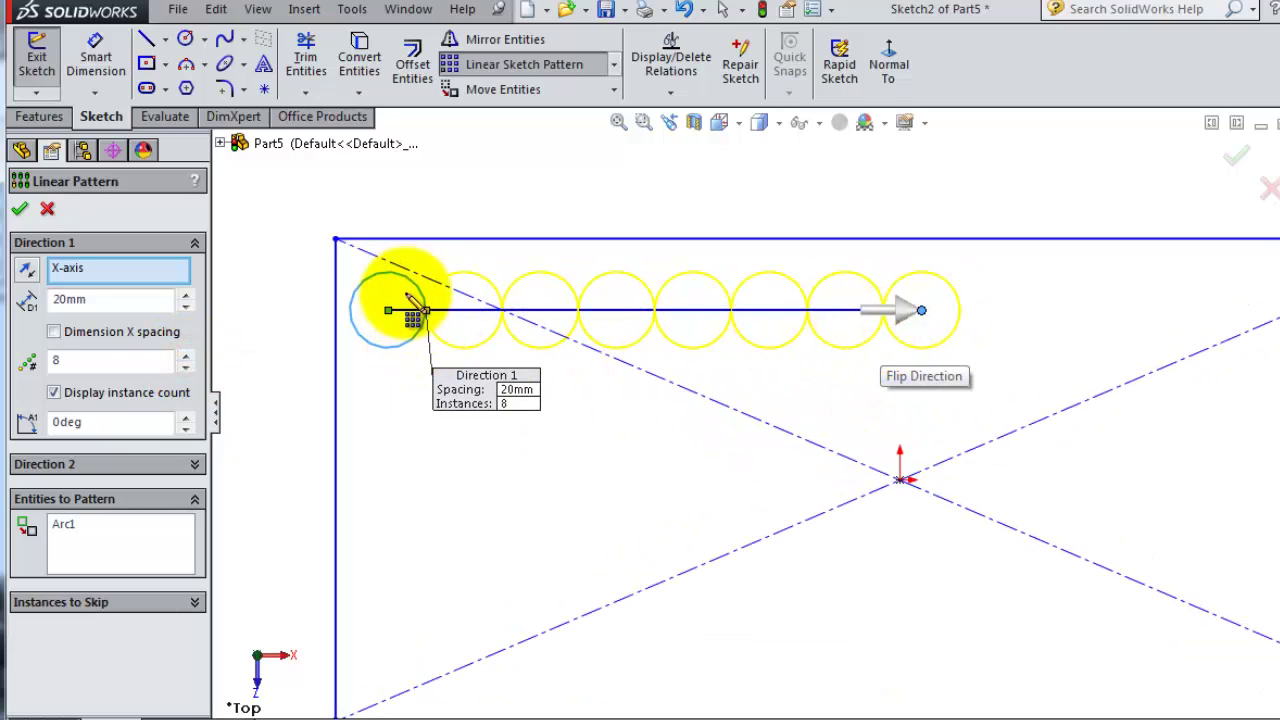
pyautogui.scroll(1, 1020, 345)
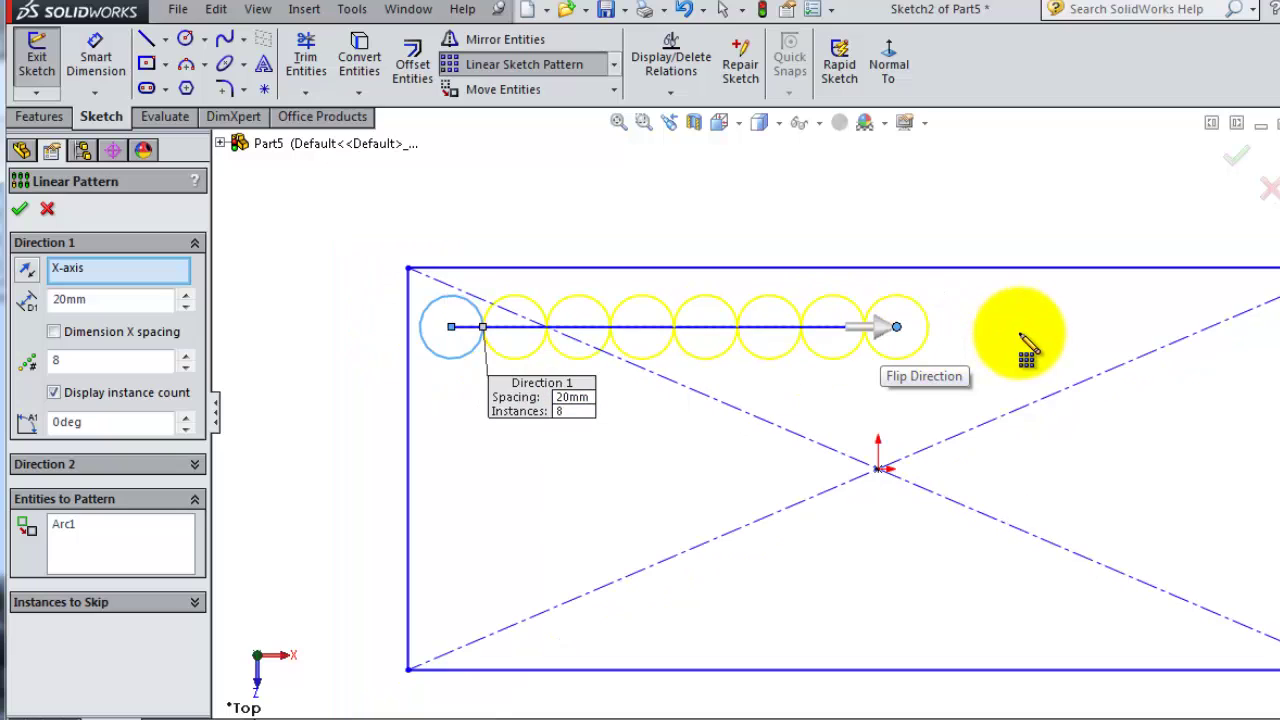
pyautogui.scroll(1, 1080, 357)
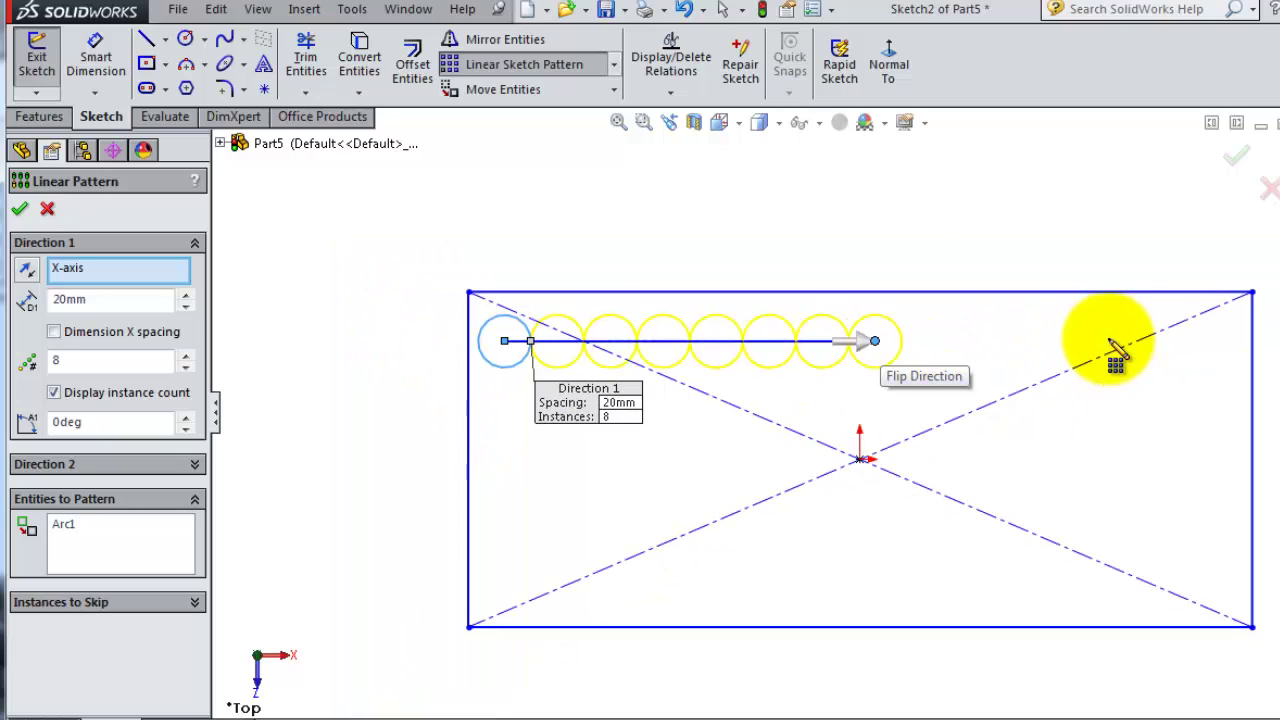
pyautogui.doubleClick(91, 299)
pyautogui.write('30')
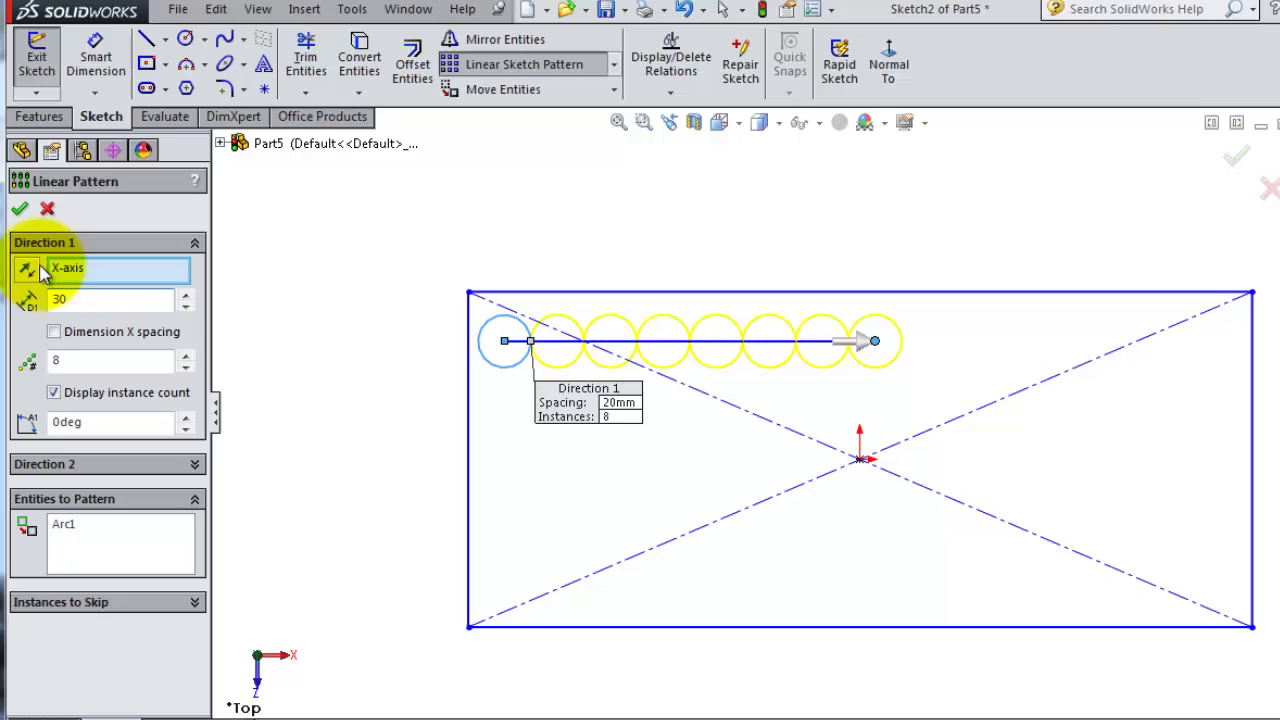
pyautogui.press('Return')
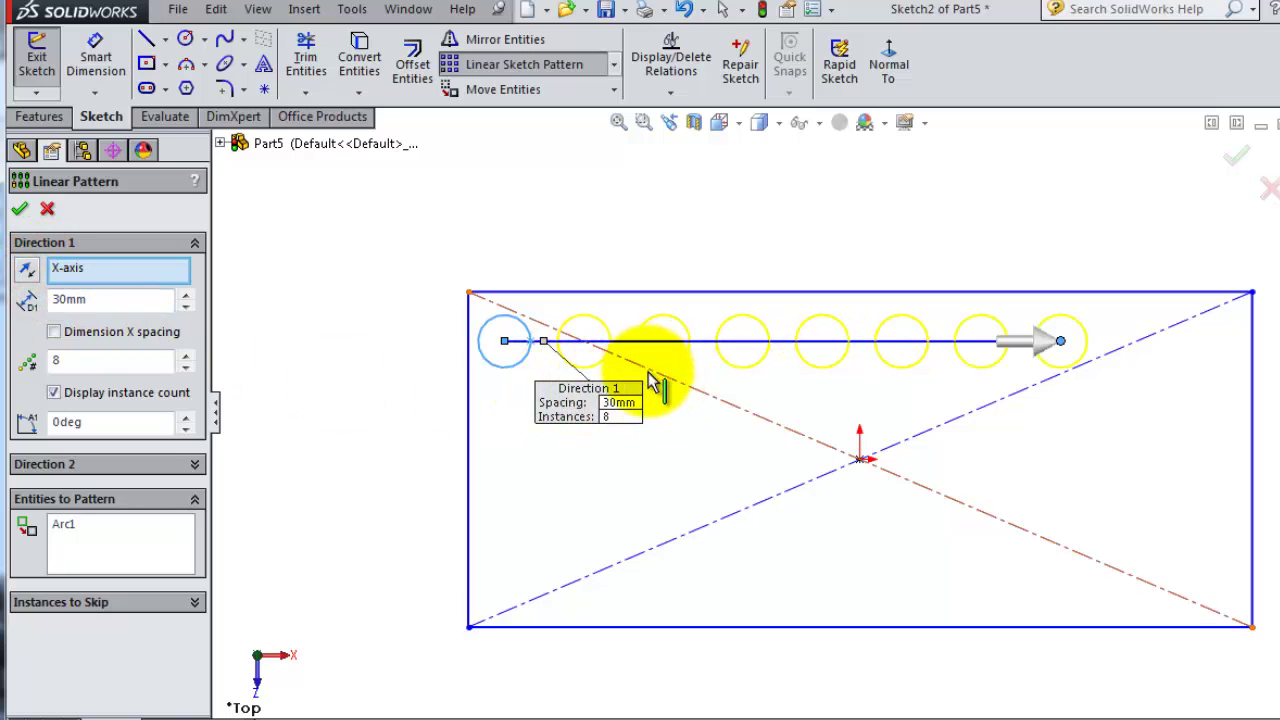
# Step: Accept the 8-circle row pattern at 30mm spacing
pyautogui.click(20, 208)
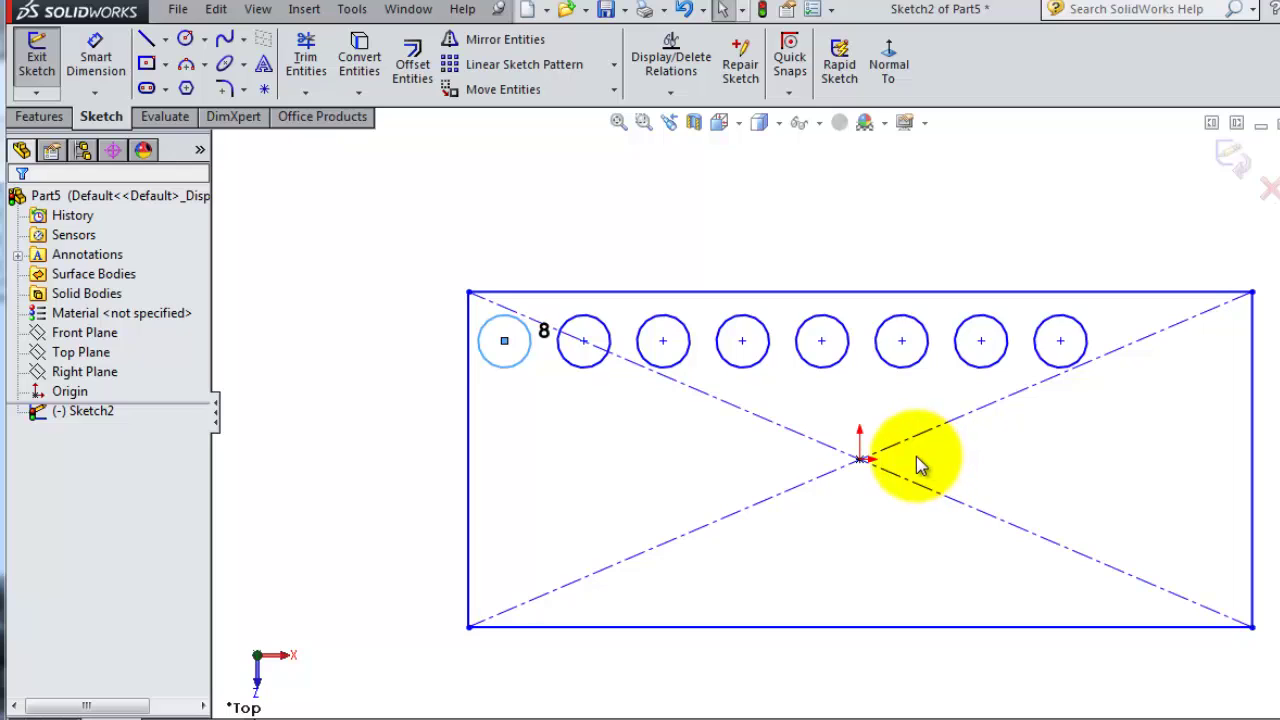
pyautogui.scroll(1, 457, 363)
pyautogui.scroll(-1, 679, 448)
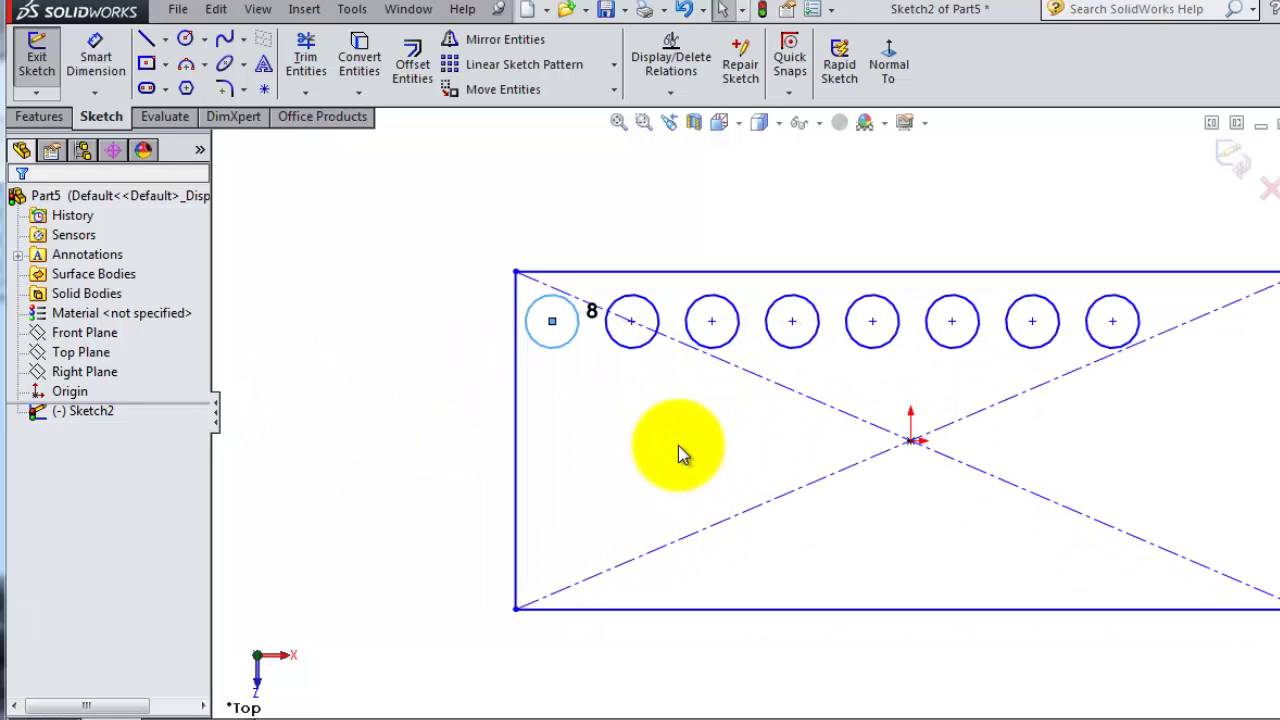
# Step: Start a new linear pattern of the circle with Direction 1 along the rectangle's left edge
pyautogui.click(578, 323)
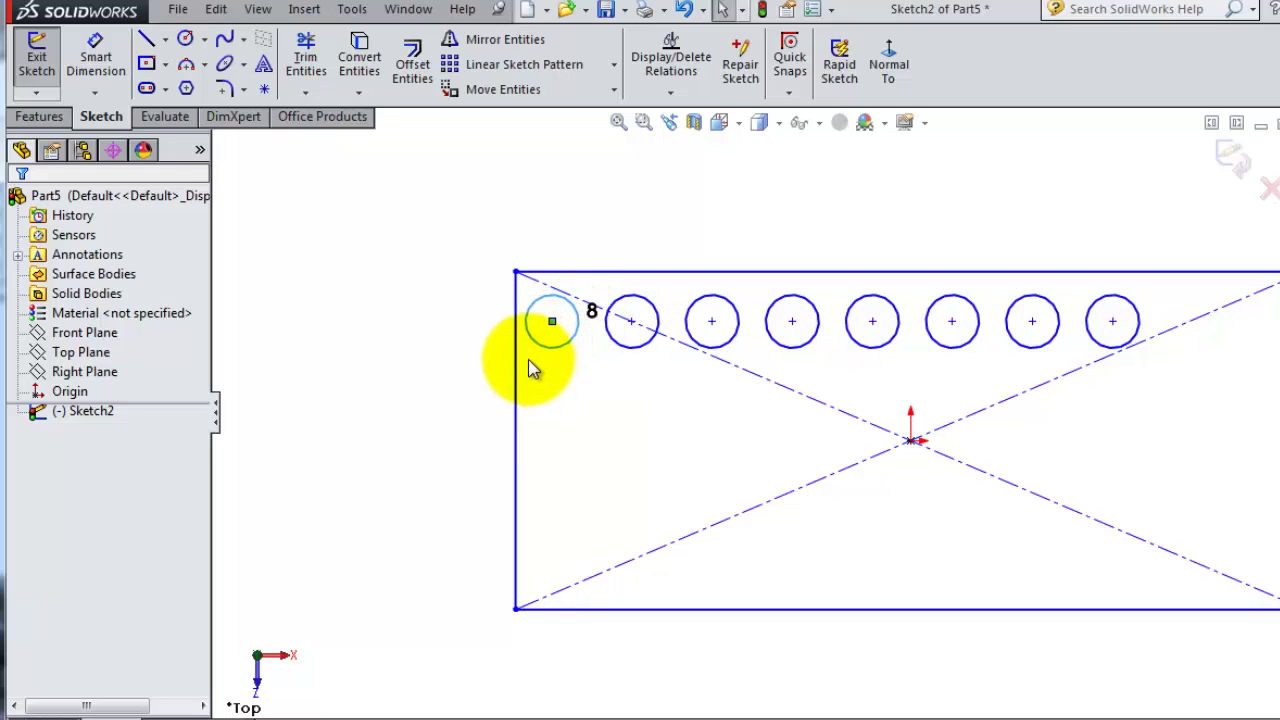
pyautogui.click(500, 72)
pyautogui.click(133, 270)
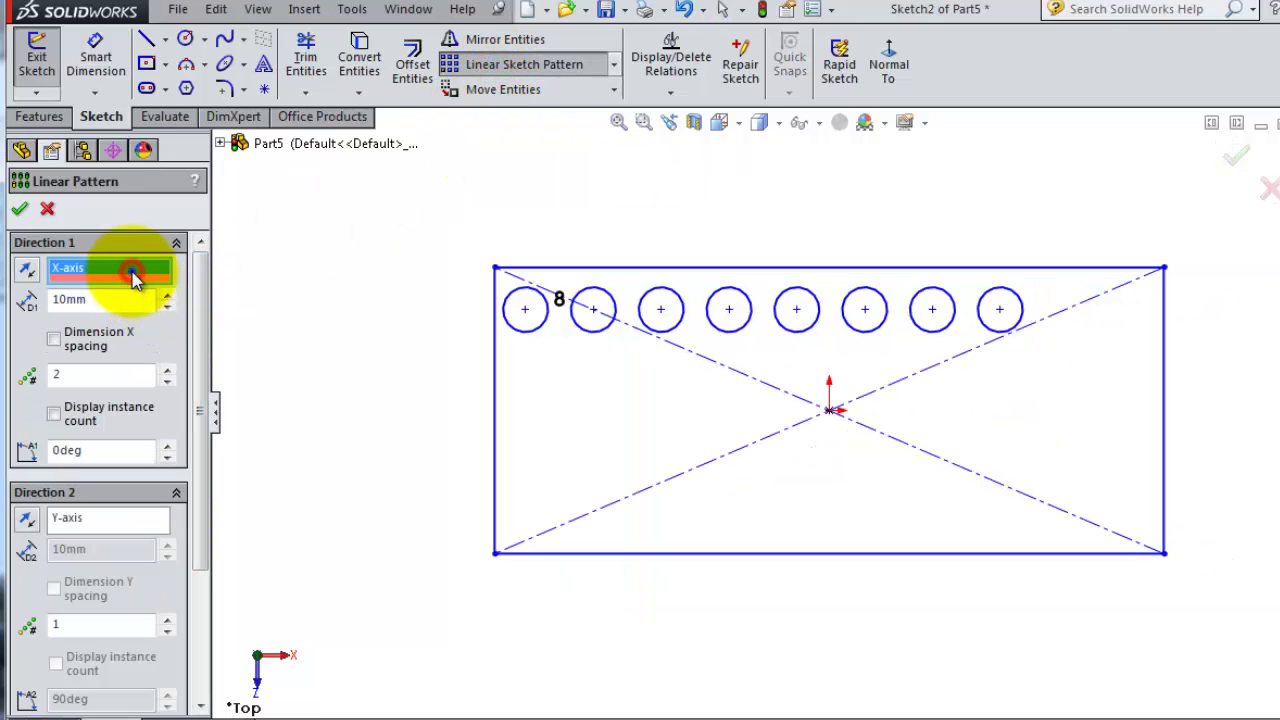
pyautogui.rightClick(133, 275)
pyautogui.click(180, 306)
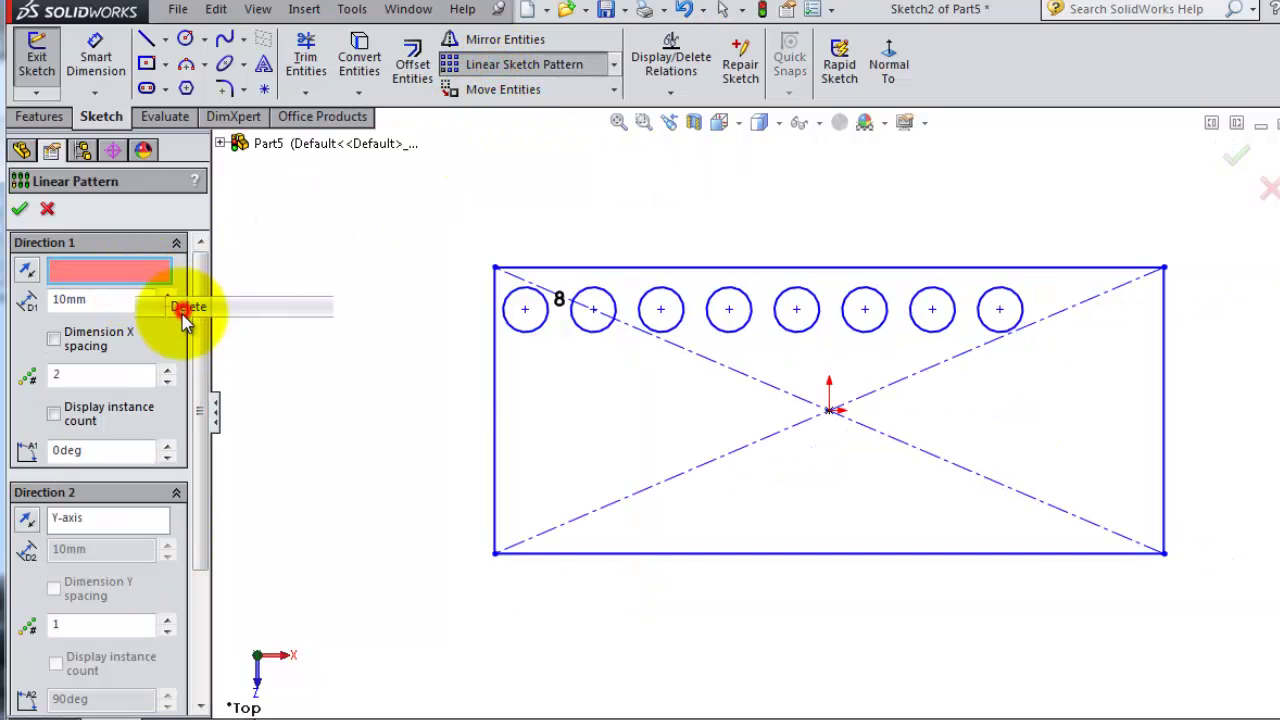
pyautogui.click(498, 362)
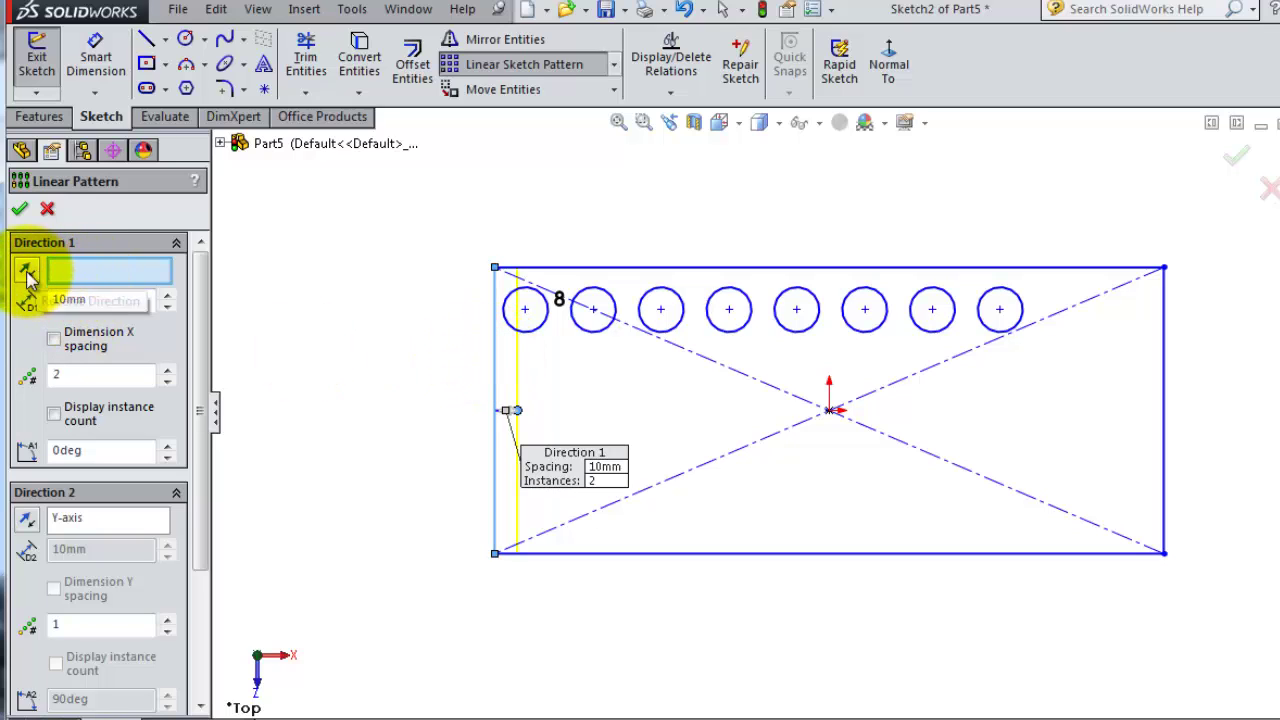
pyautogui.rightClick(300, 372)
pyautogui.click(33, 340)
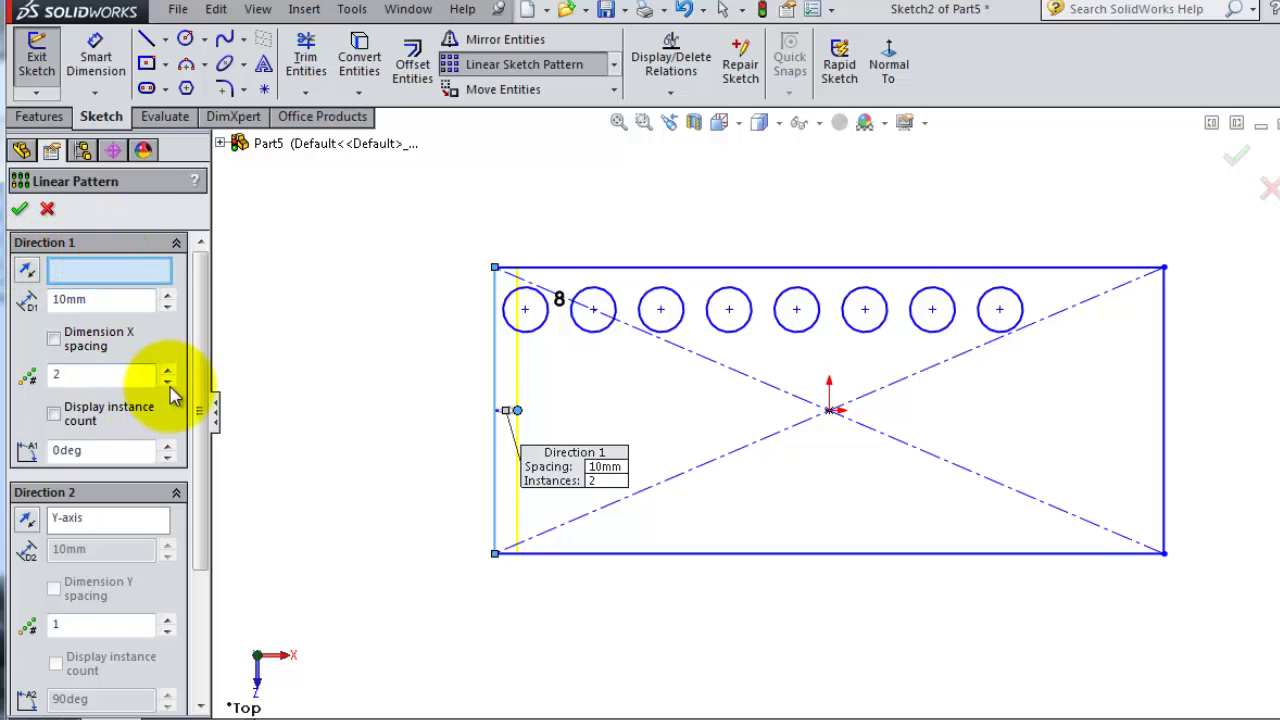
# Step: Reduce Direction 1 to one instance and pattern the first circle instead of Line4
pyautogui.click(168, 386)
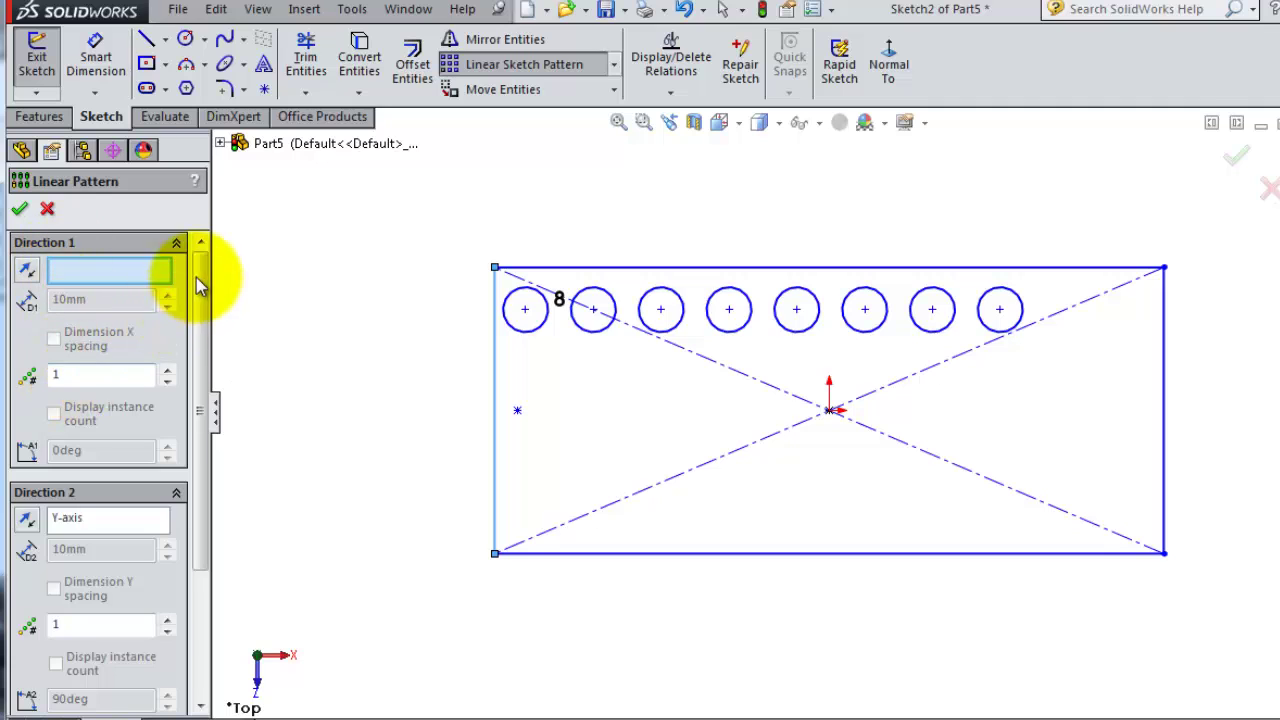
pyautogui.moveTo(200, 271); pyautogui.dragTo(206, 412)
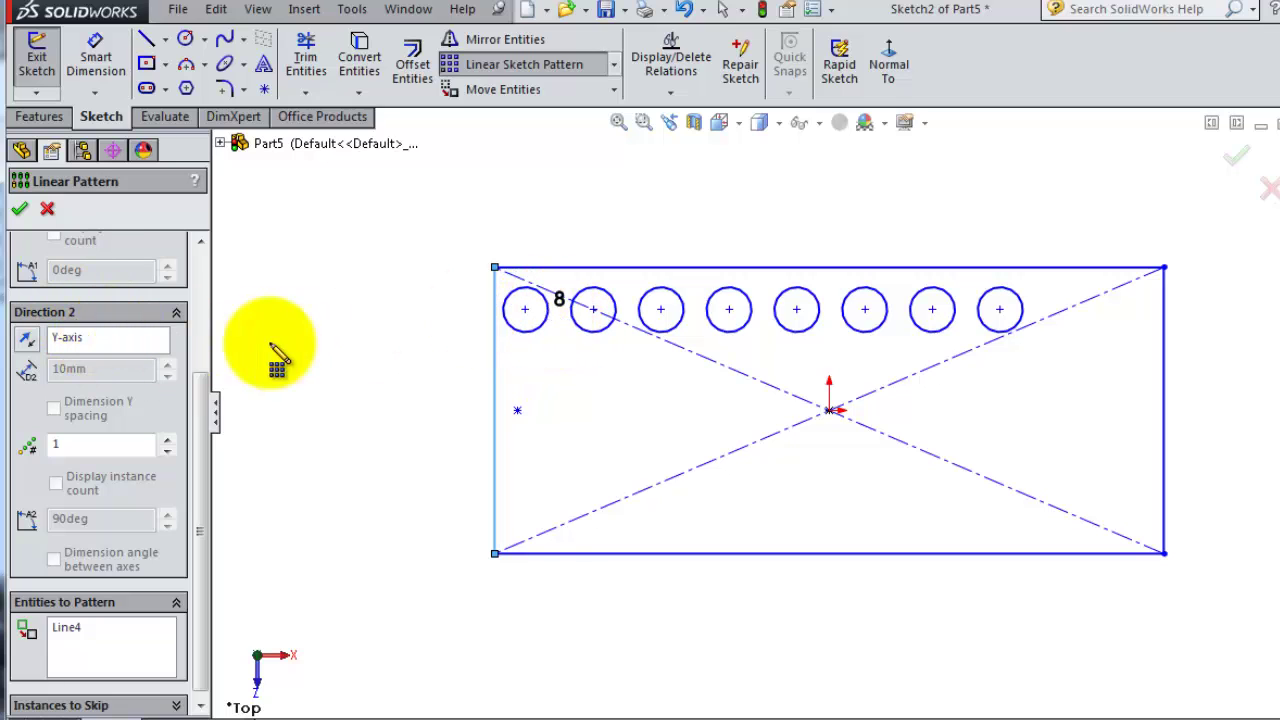
pyautogui.moveTo(203, 386); pyautogui.dragTo(210, 425)
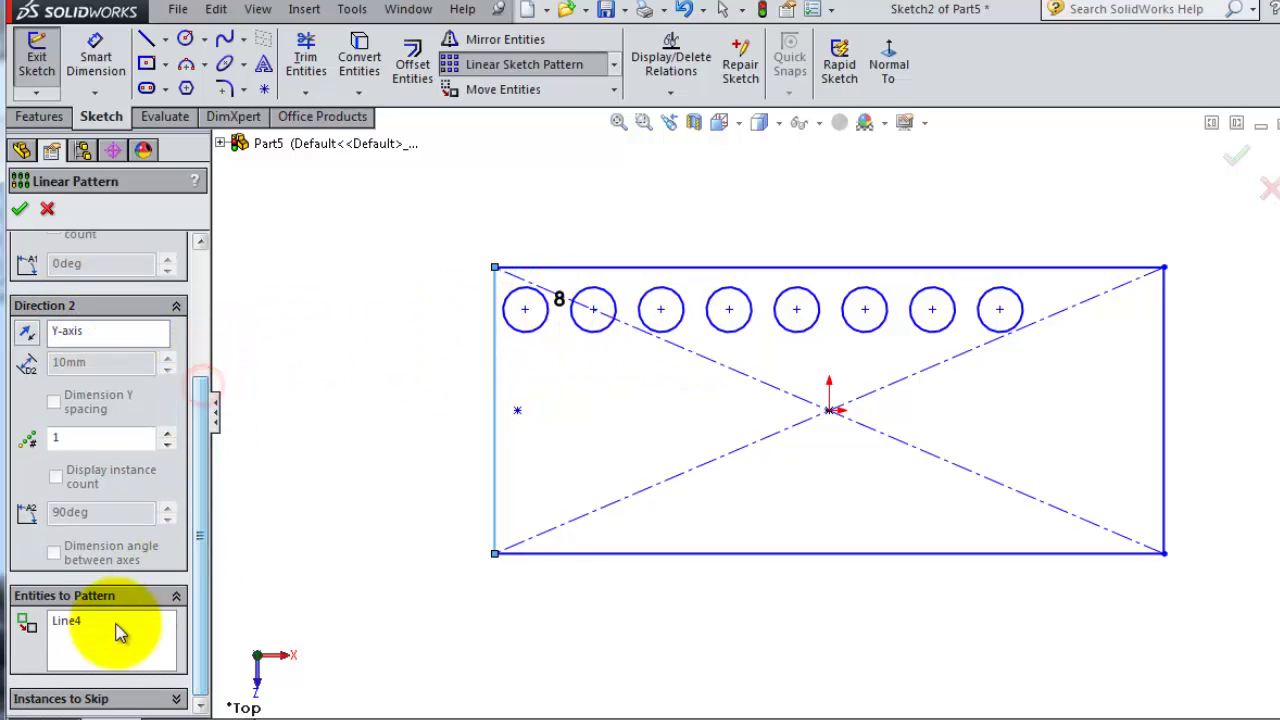
pyautogui.rightClick(76, 626)
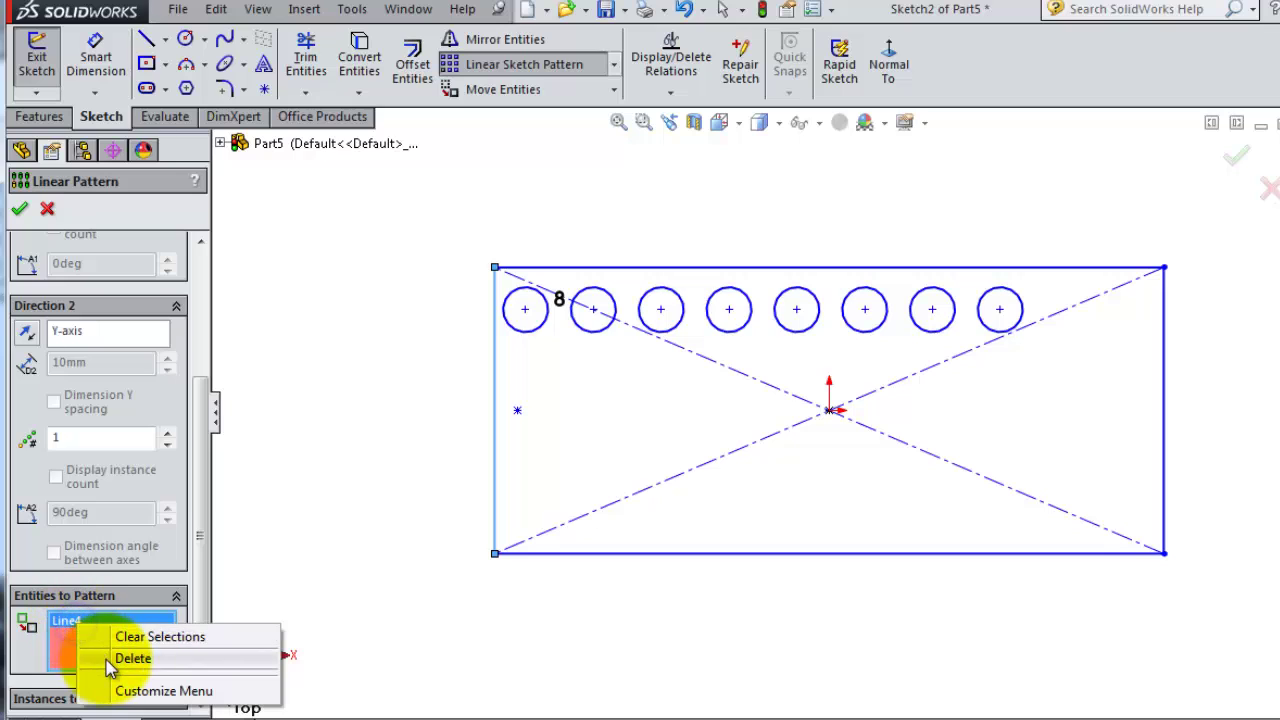
pyautogui.click(110, 660)
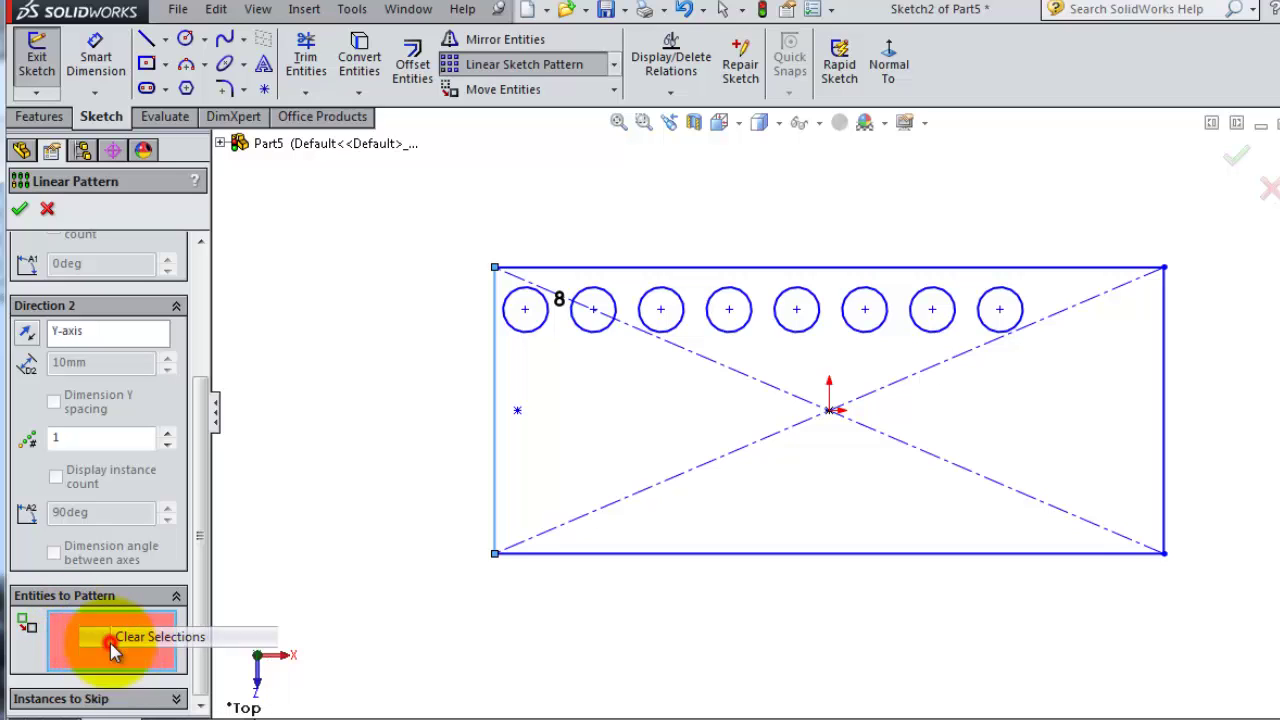
pyautogui.click(542, 330)
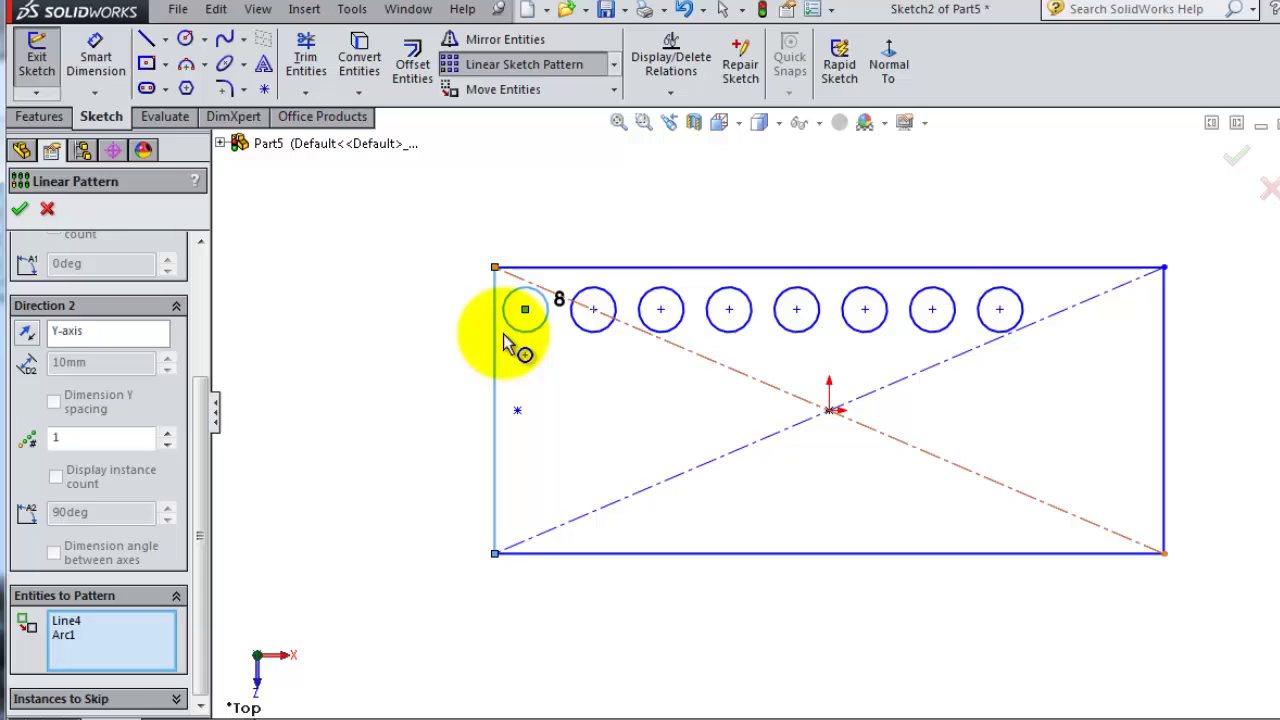
# Step: Set Direction 2 to 6 instances at 20mm spacing, removing Line4 from the entities
pyautogui.click(167, 434)
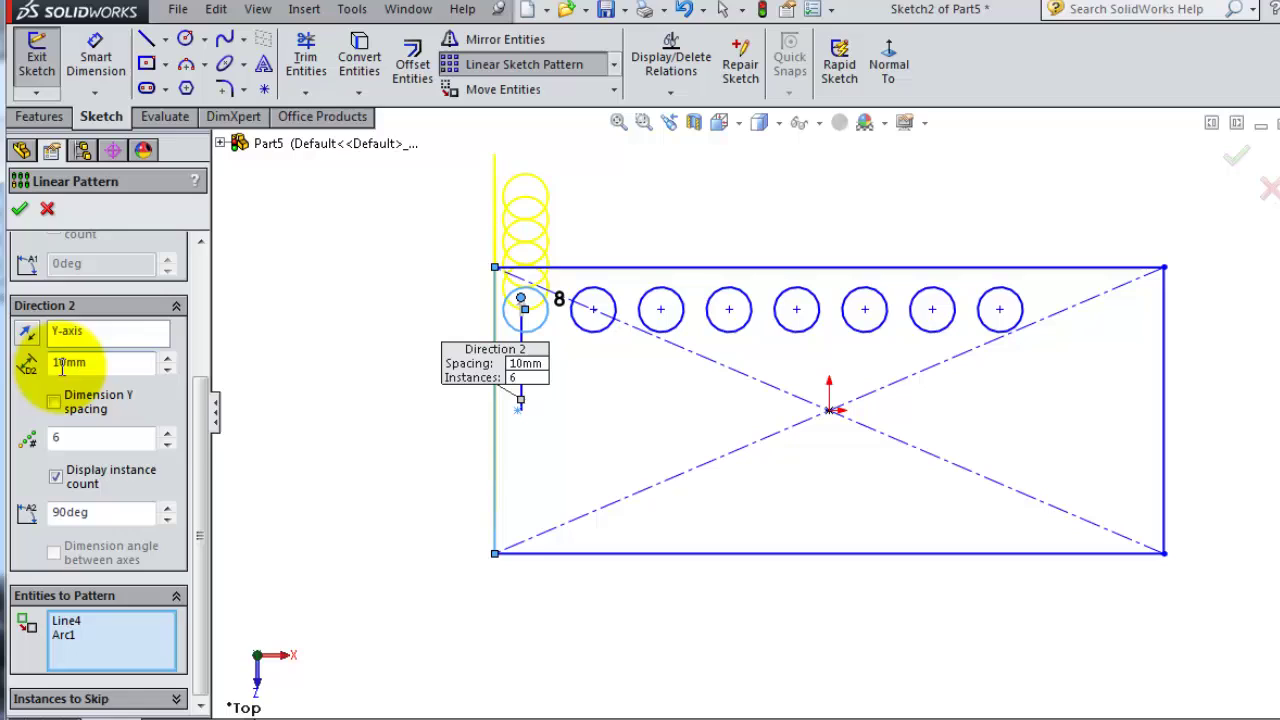
pyautogui.moveTo(55, 369); pyautogui.dragTo(149, 365)
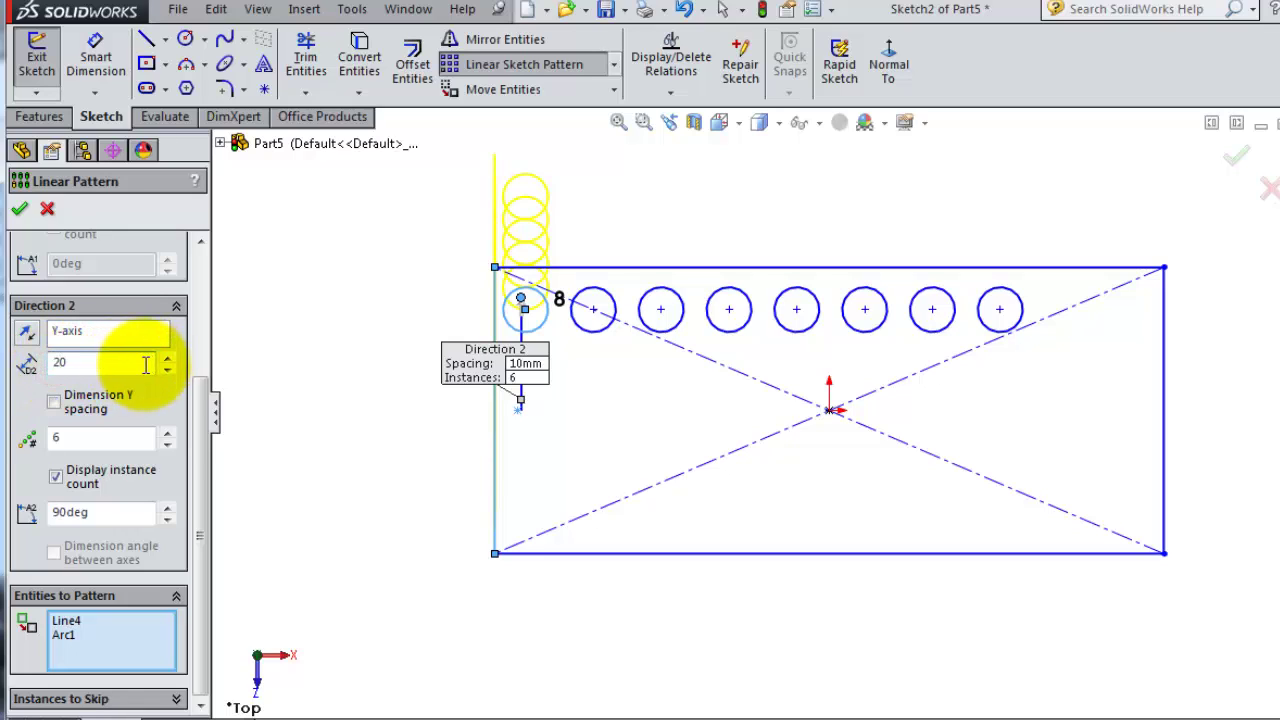
pyautogui.write('20')
pyautogui.click(29, 394)
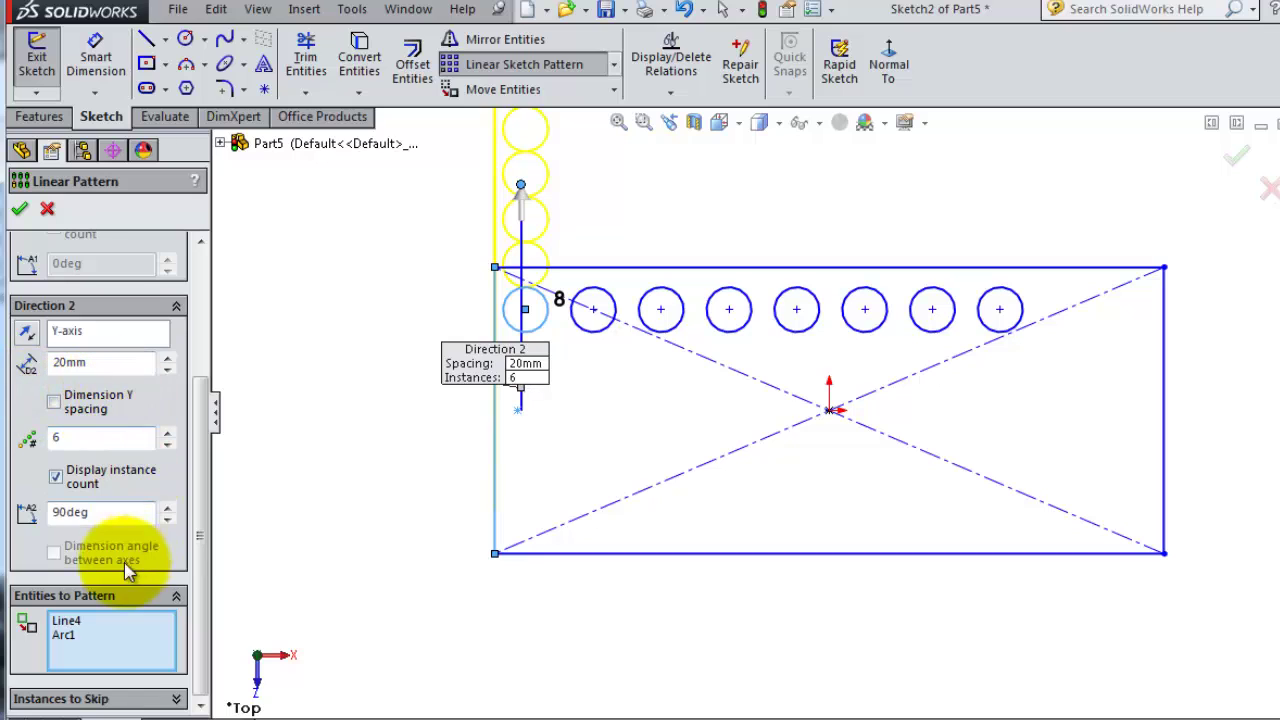
pyautogui.rightClick(67, 628)
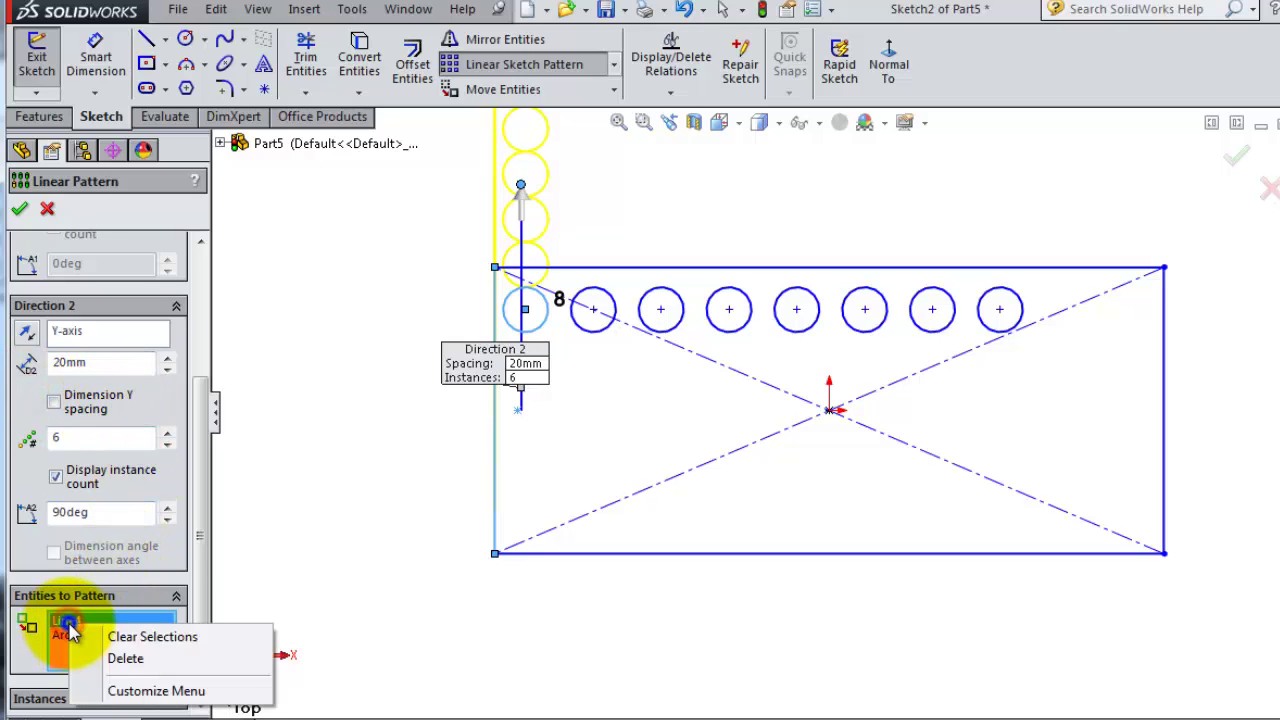
pyautogui.click(128, 657)
# Step: Flip Direction 2 so the column runs down the rectangle's left edge
pyautogui.scroll(3, 557, 277)
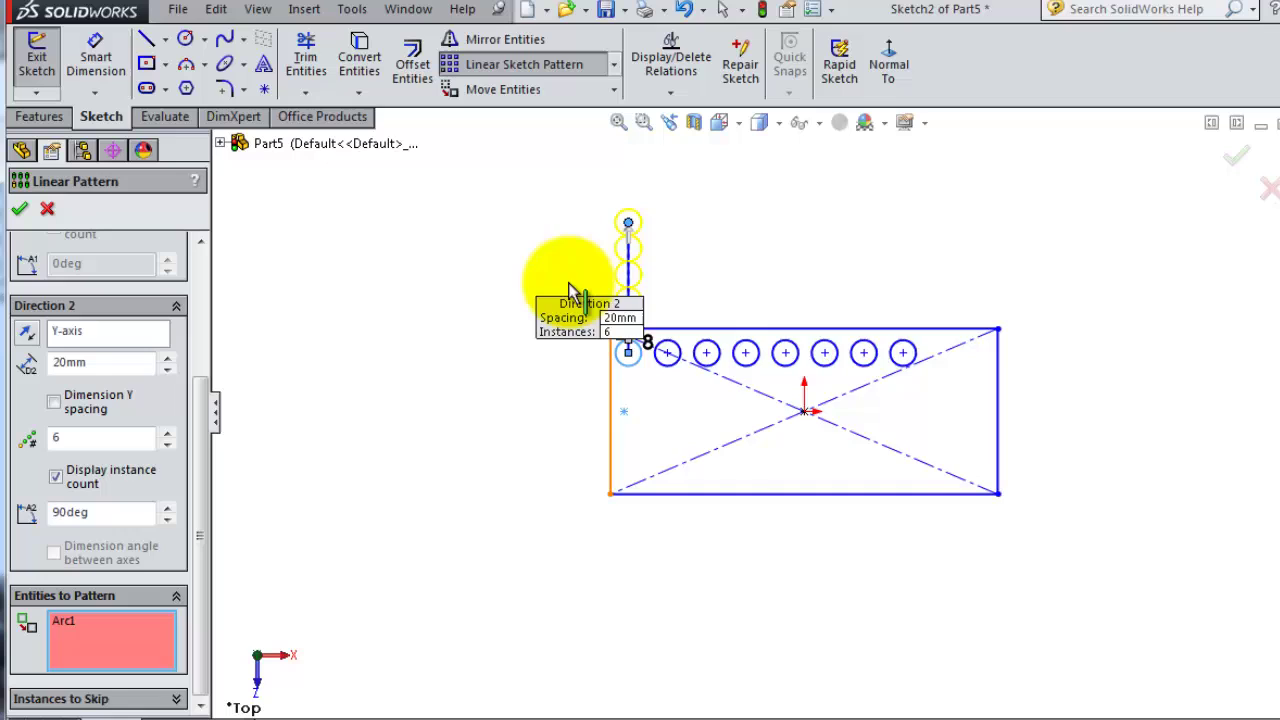
pyautogui.scroll(-4, 666, 409)
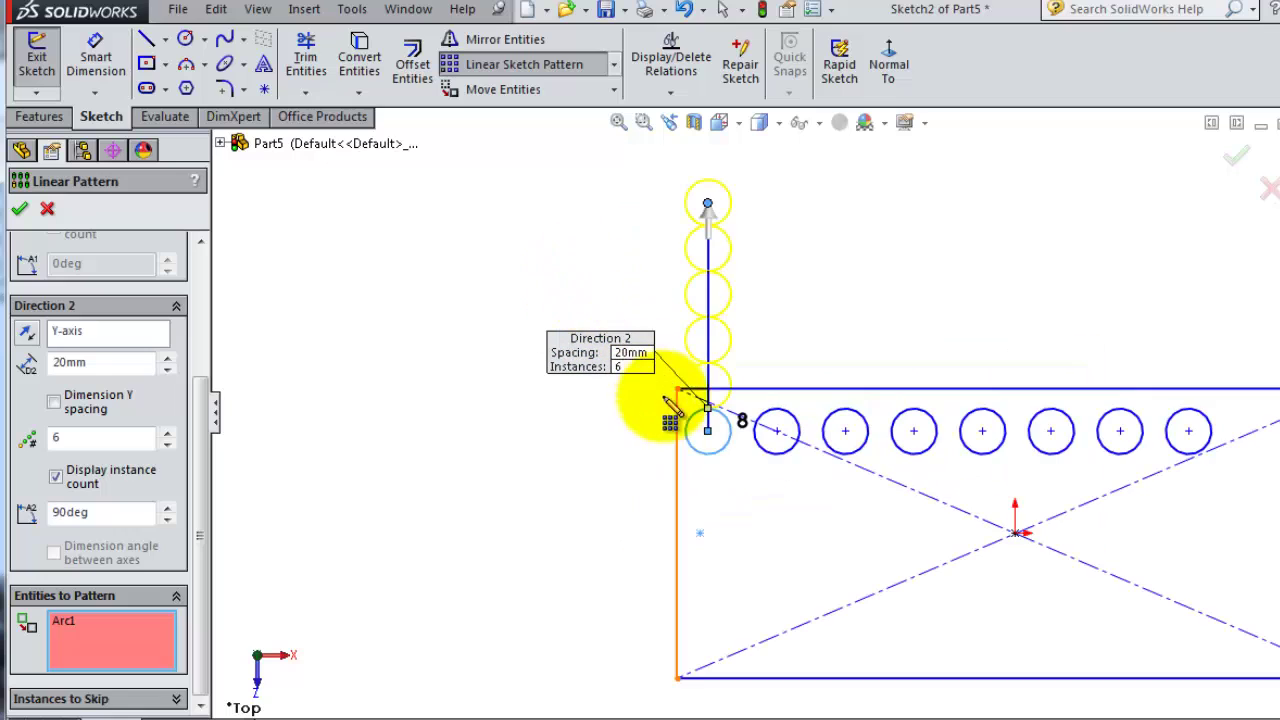
pyautogui.click(709, 210)
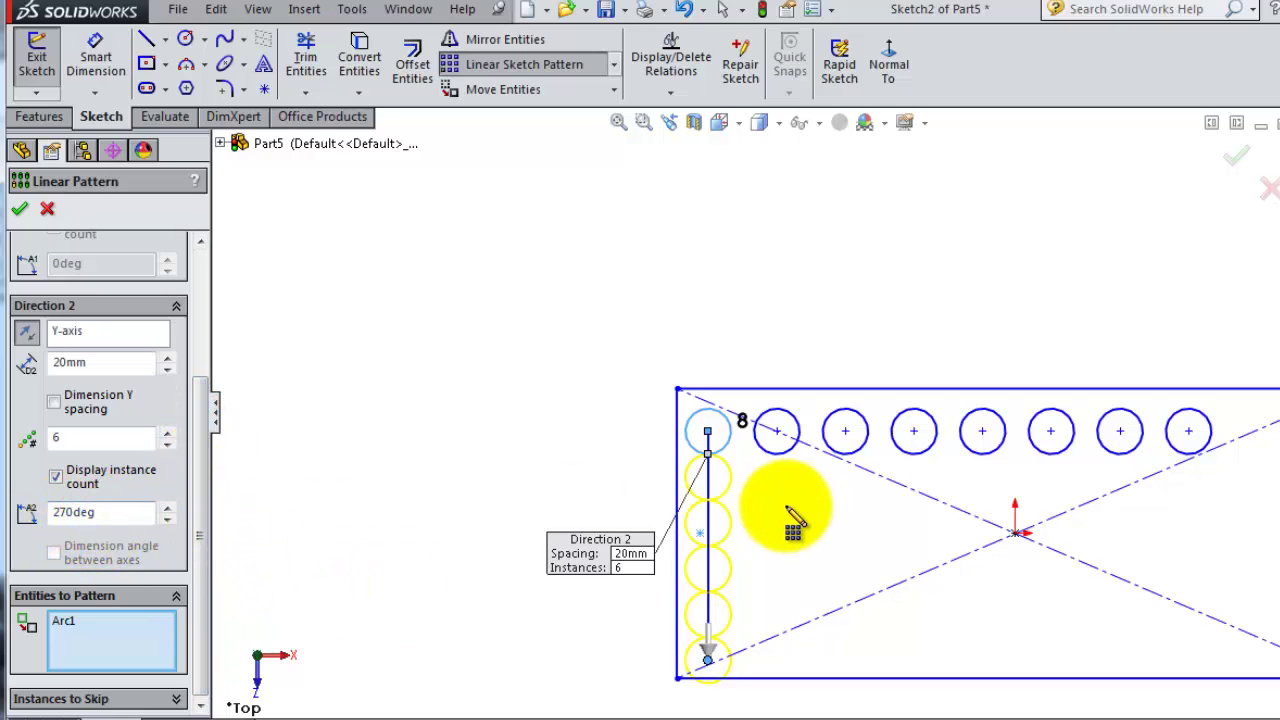
pyautogui.click(707, 648)
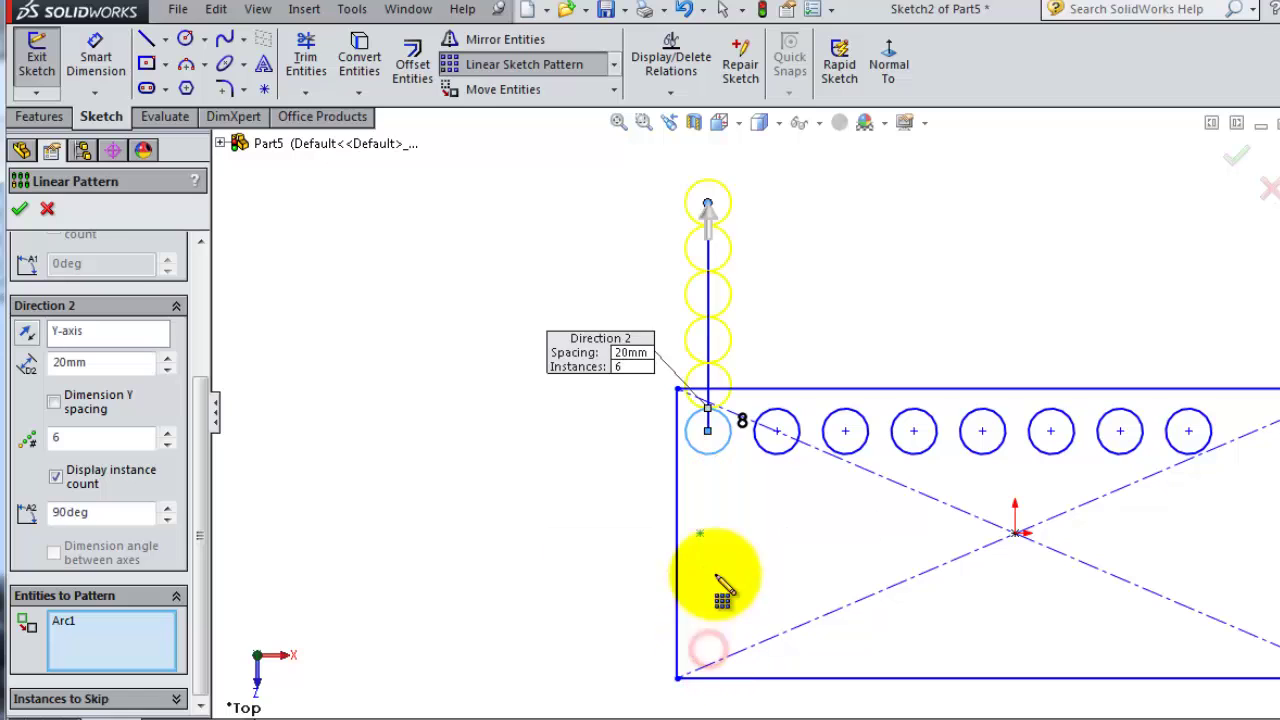
pyautogui.click(707, 207)
pyautogui.scroll(1, 750, 425)
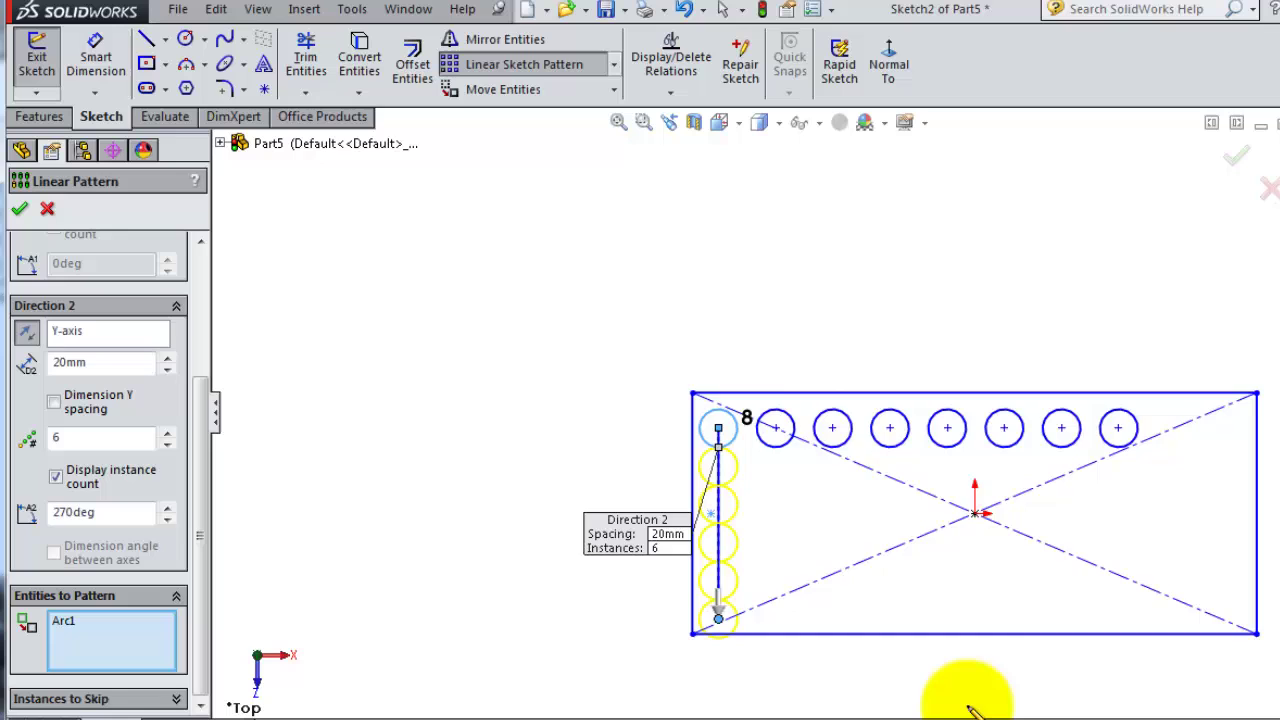
pyautogui.scroll(1, 971, 694)
pyautogui.scroll(-1, 943, 677)
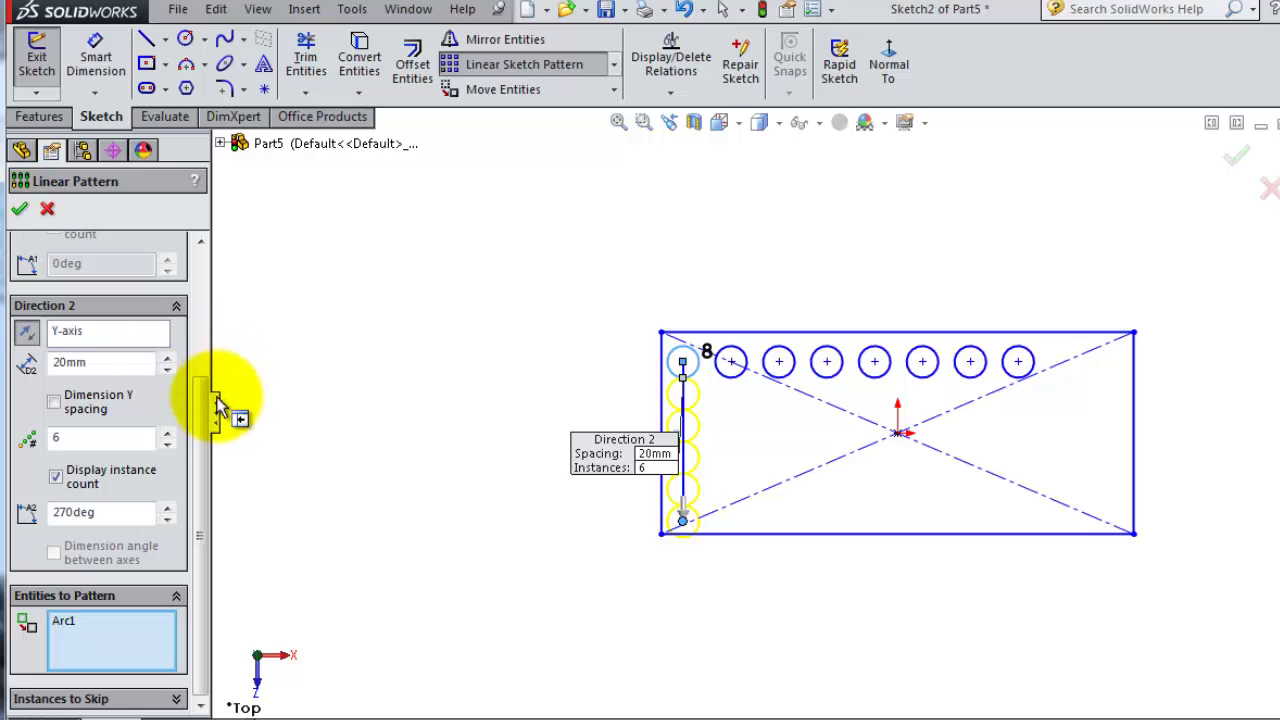
# Step: Skip the third and fifth copies in the column and accept the vertical pattern
pyautogui.click(177, 700)
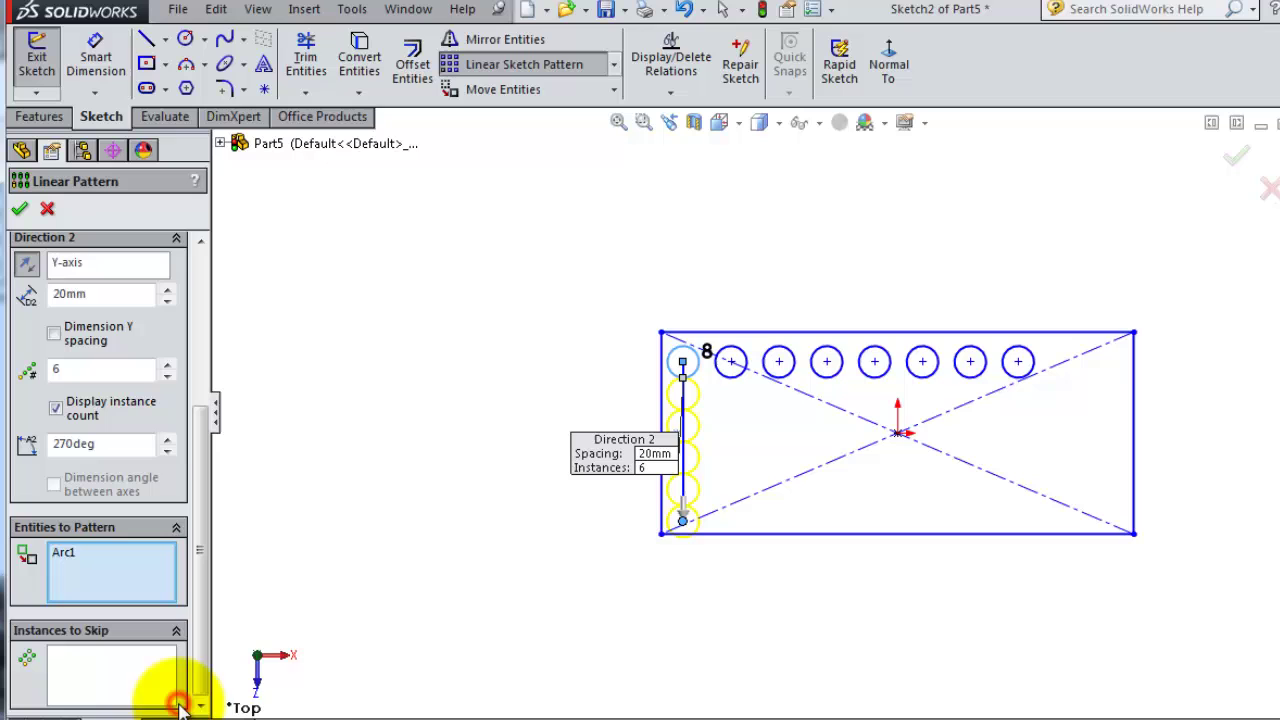
pyautogui.scroll(-3, 815, 425)
pyautogui.scroll(-2, 705, 470)
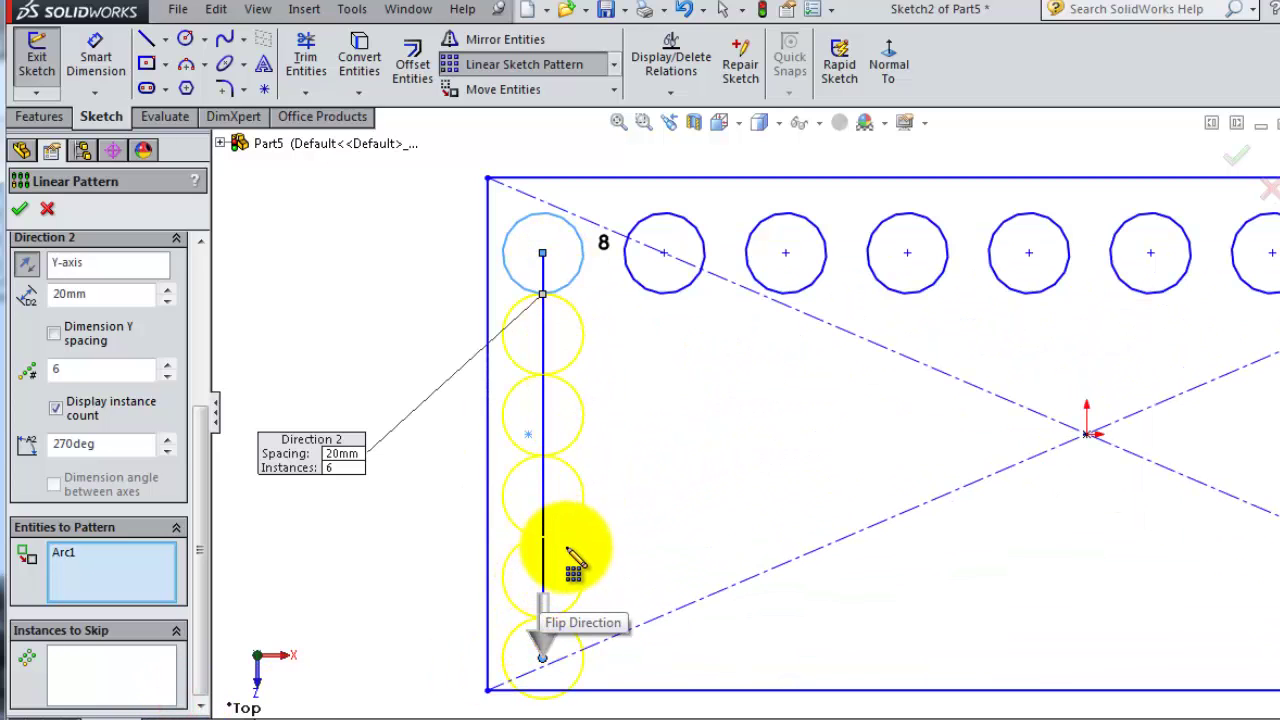
pyautogui.click(97, 683)
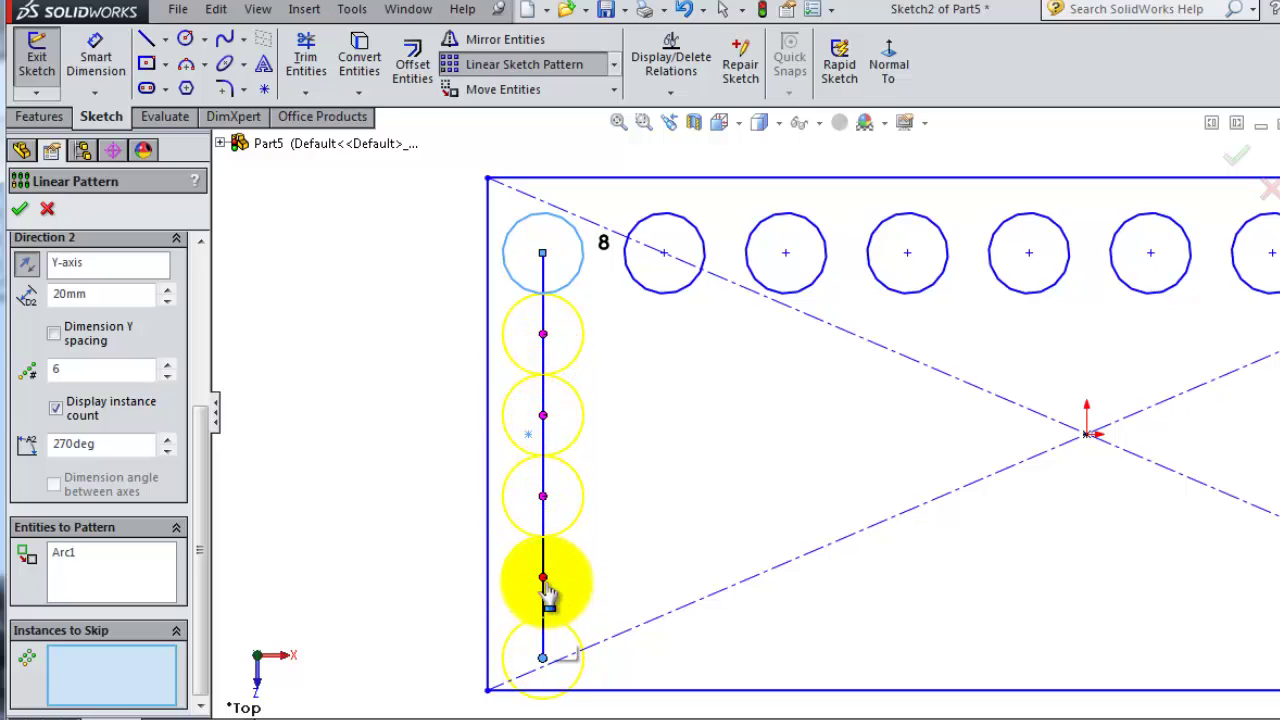
pyautogui.click(545, 418)
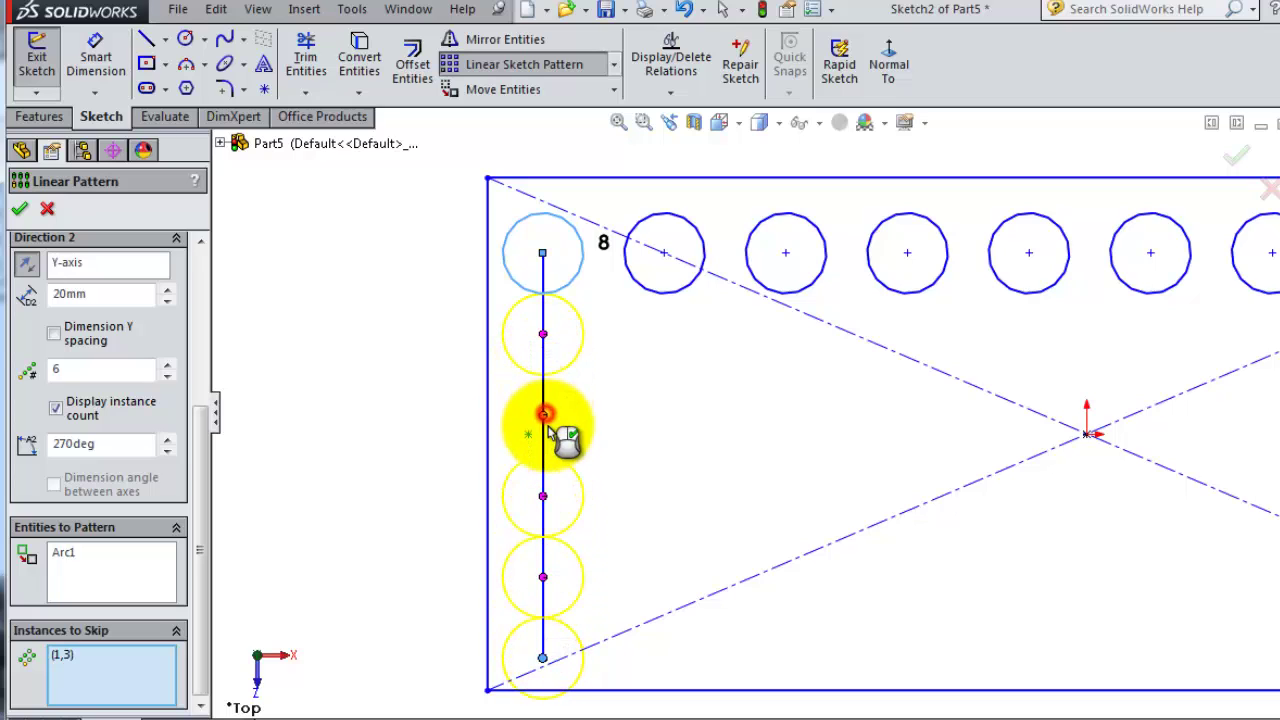
pyautogui.click(545, 580)
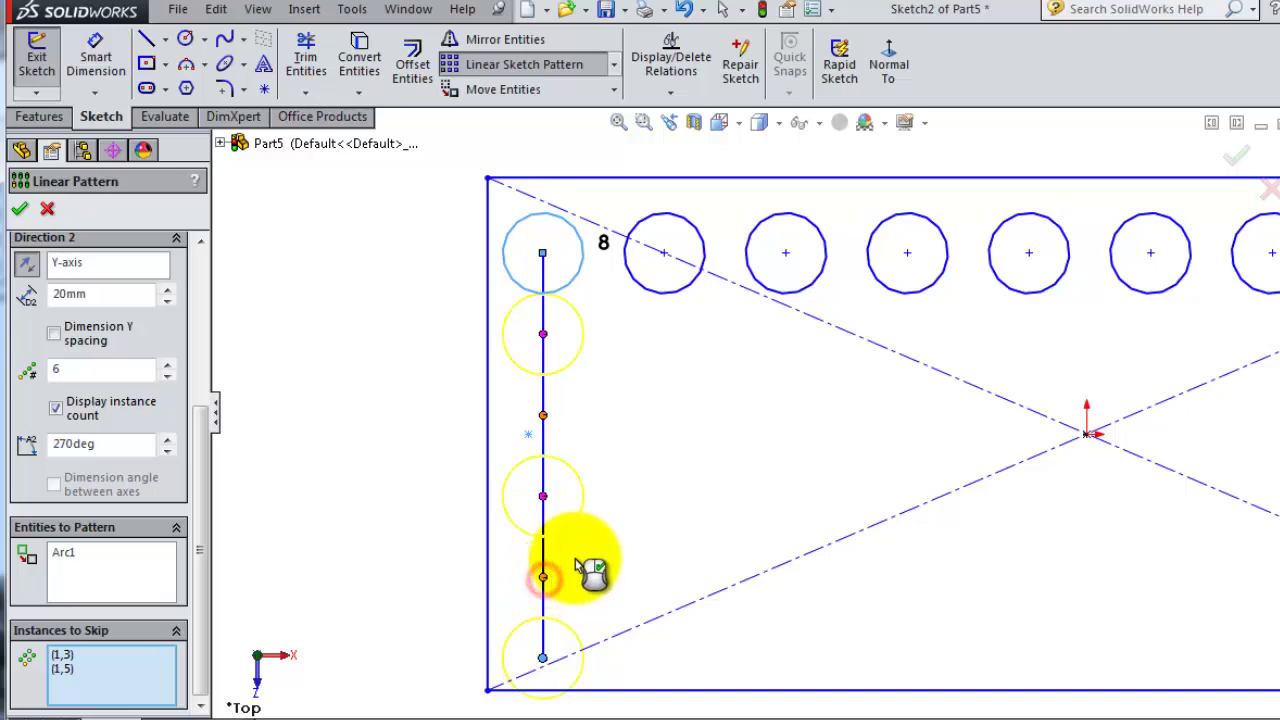
pyautogui.click(20, 208)
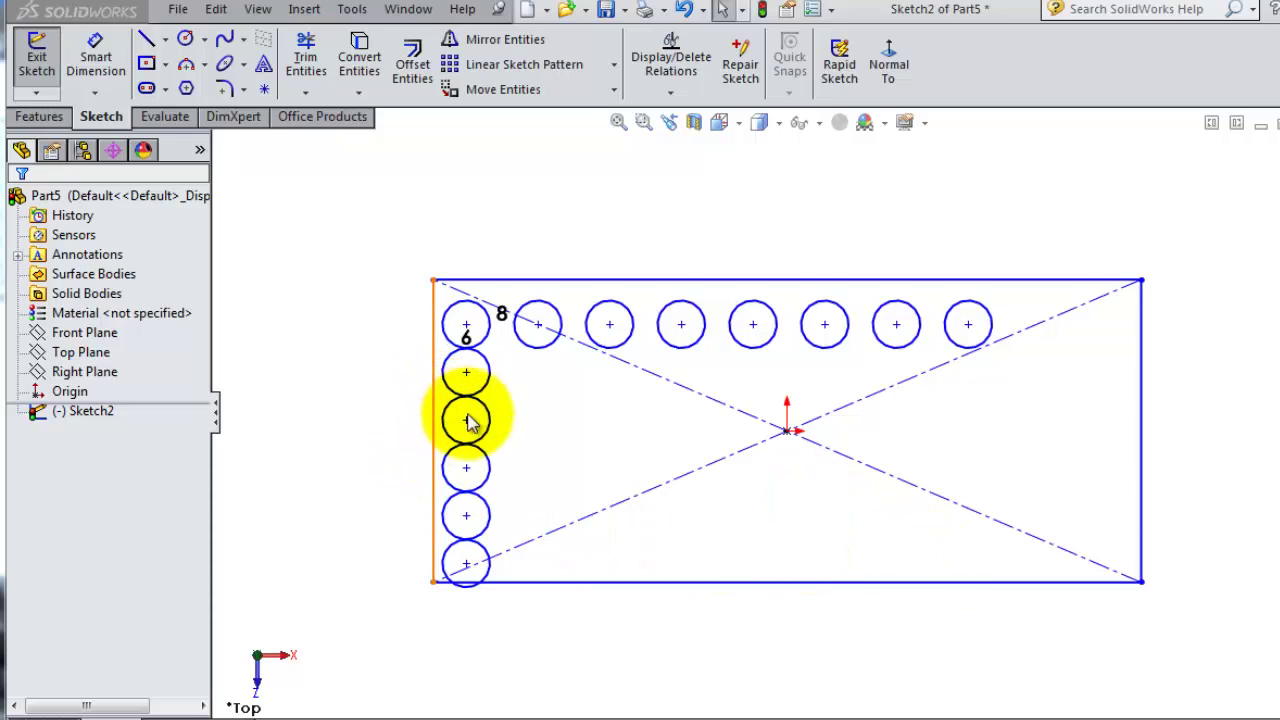
# Step: Pattern the top-left circle 5 times at 30deg with 30mm spacing
pyautogui.click(499, 66)
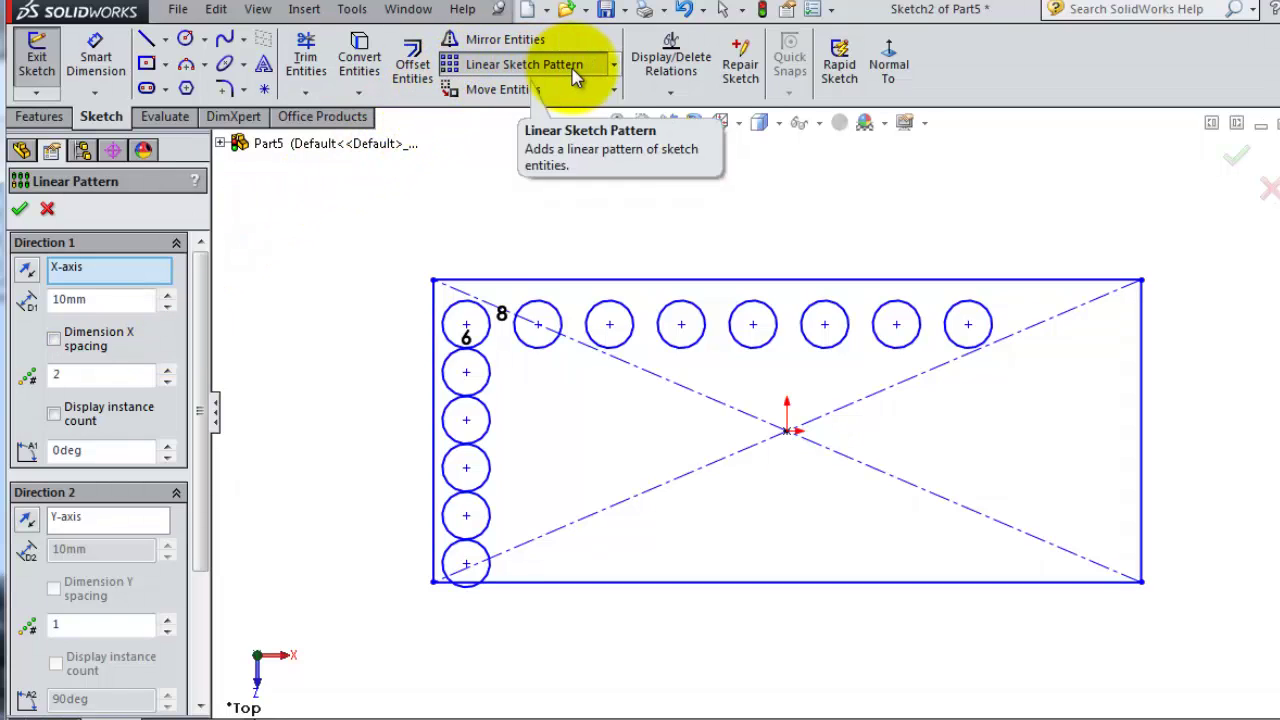
pyautogui.moveTo(201, 322); pyautogui.dragTo(214, 451)
pyautogui.click(148, 645)
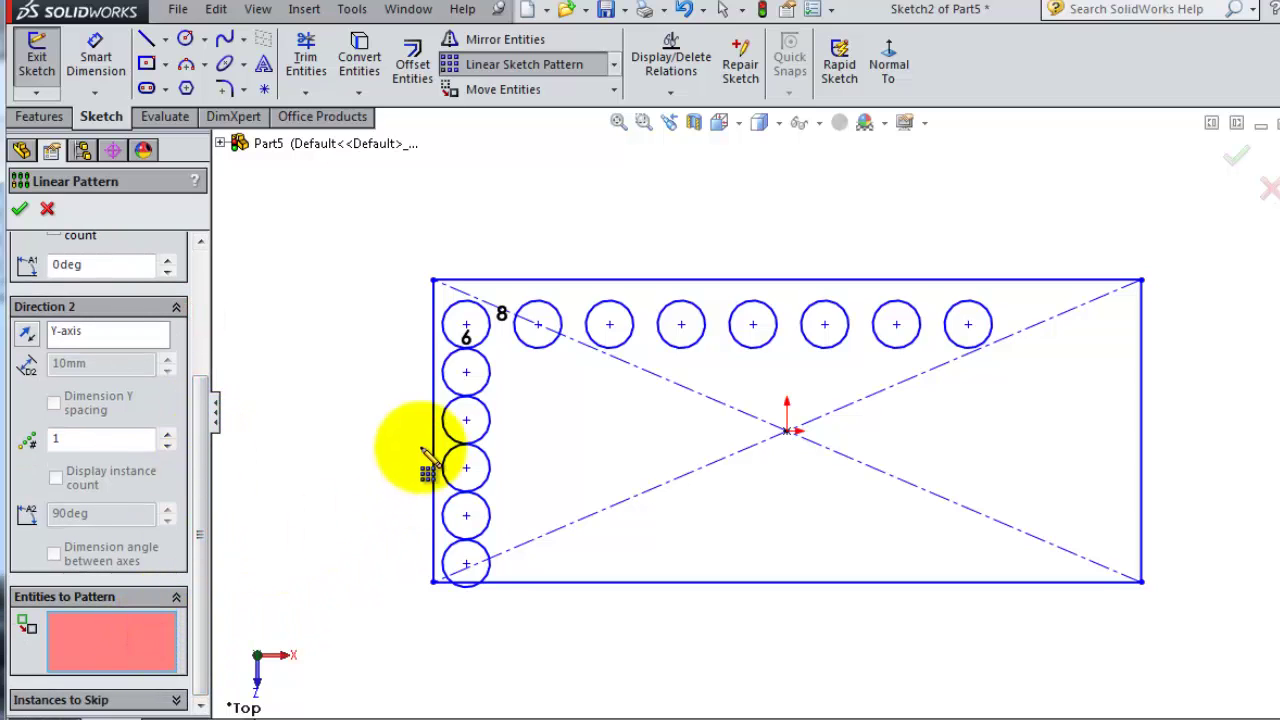
pyautogui.click(486, 342)
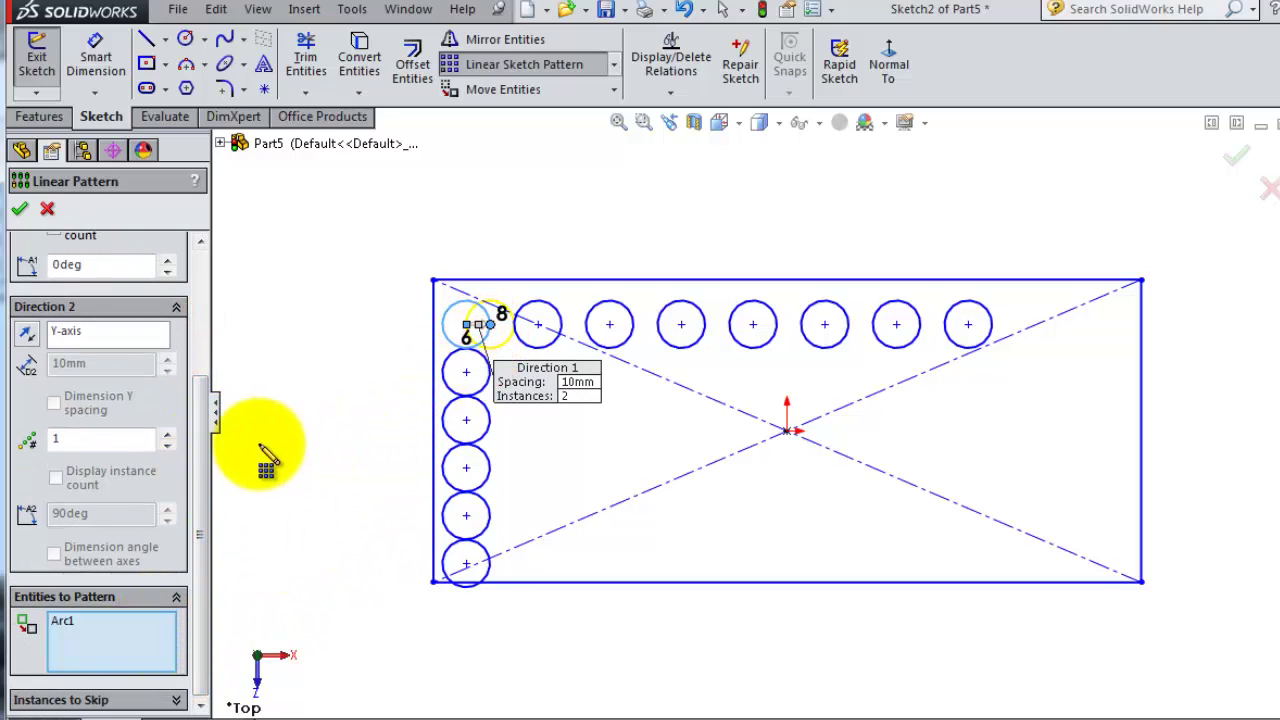
pyautogui.moveTo(204, 440); pyautogui.dragTo(197, 316)
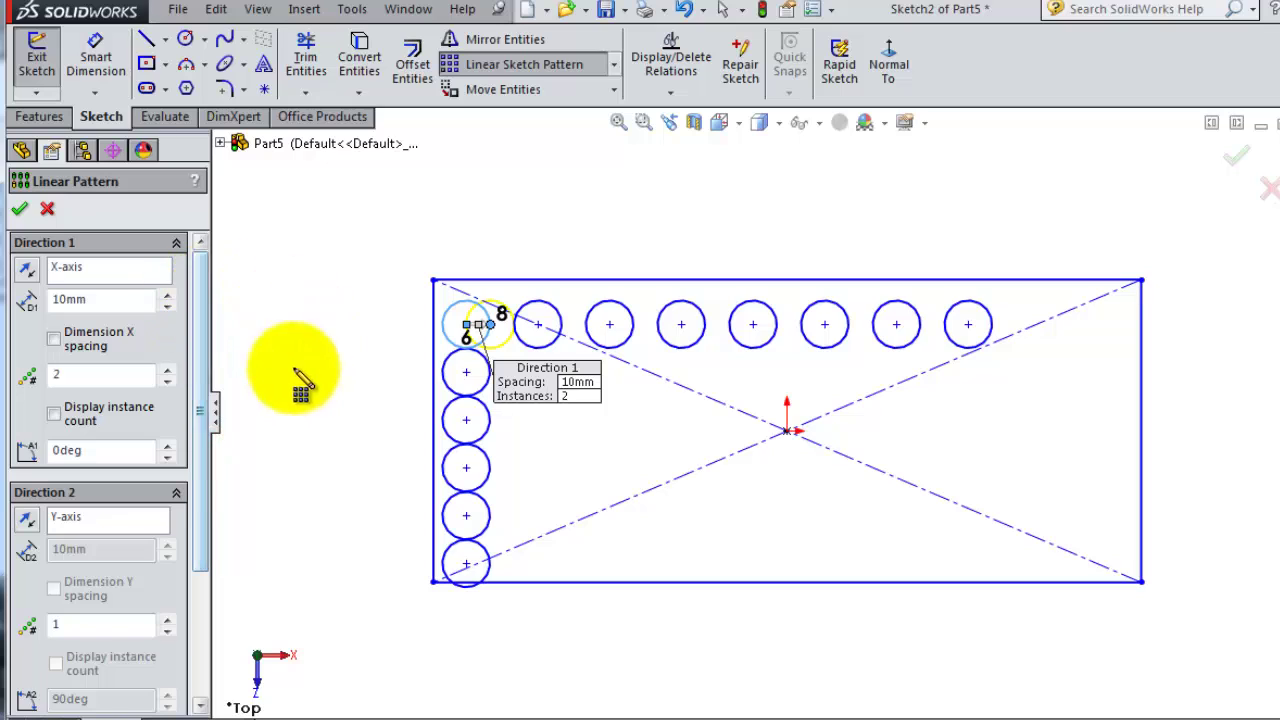
pyautogui.click(145, 449)
pyautogui.doubleClick(145, 449)
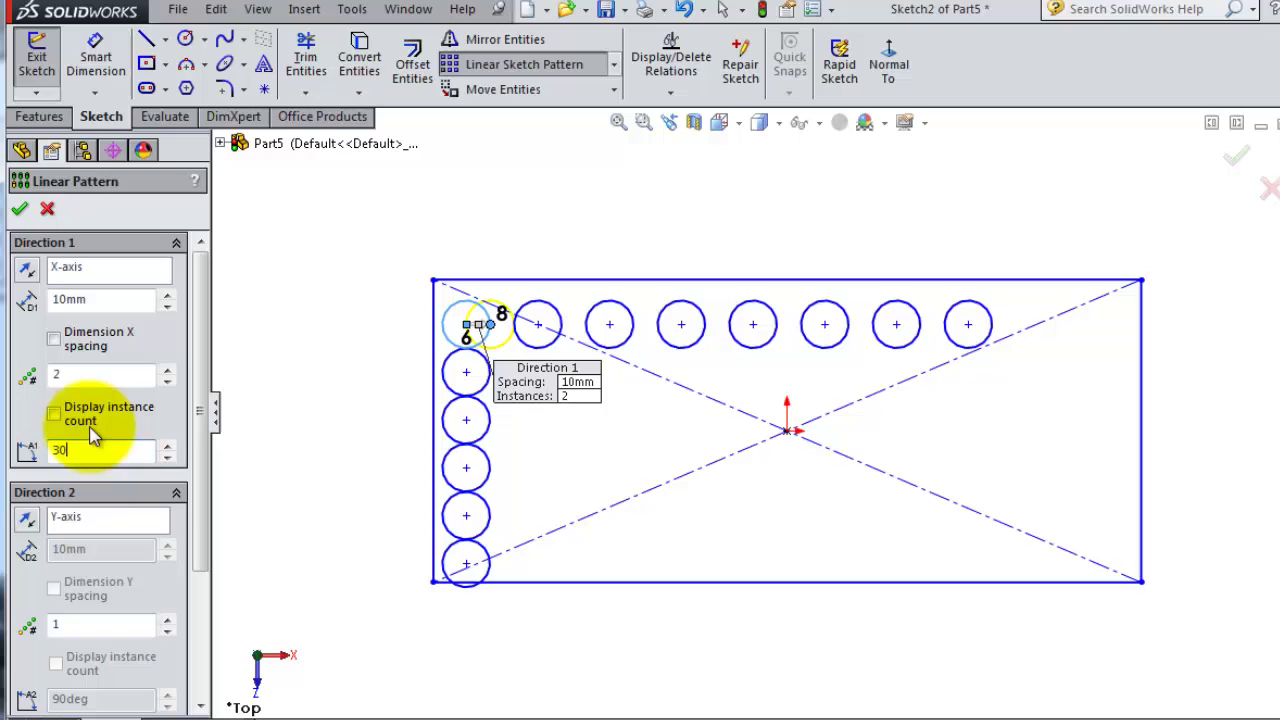
pyautogui.doubleClick(120, 374)
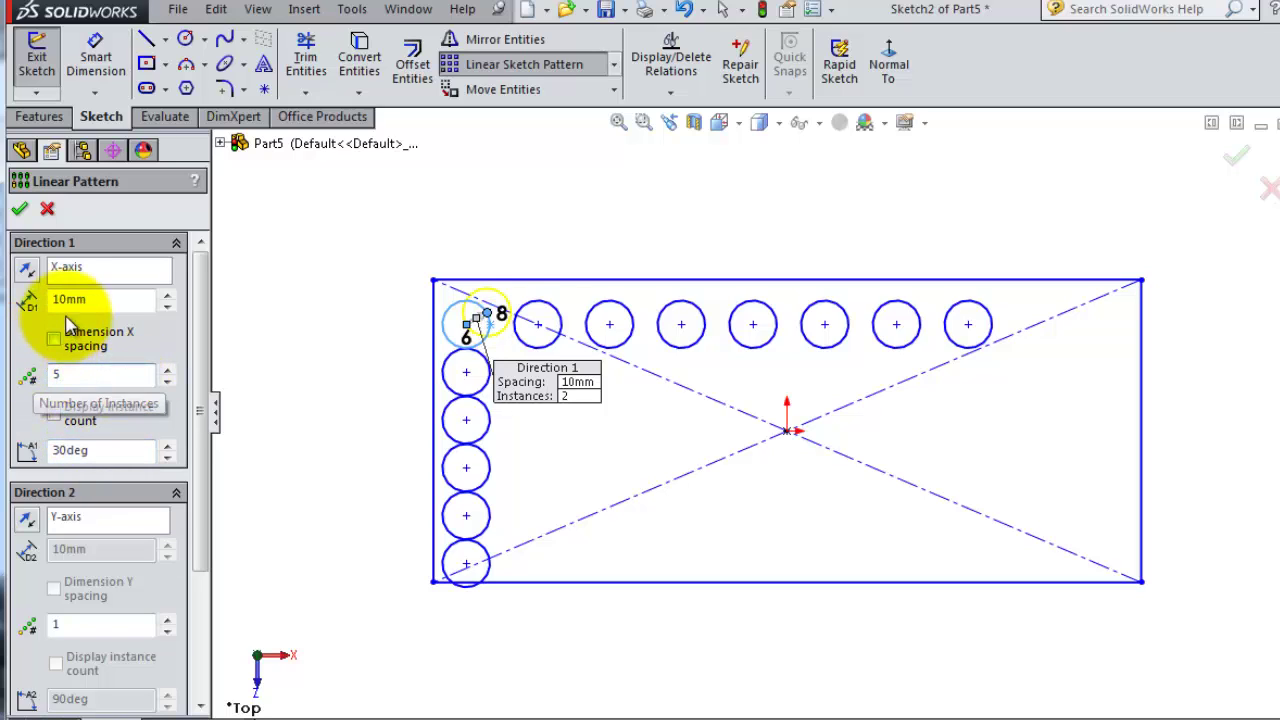
pyautogui.doubleClick(100, 298)
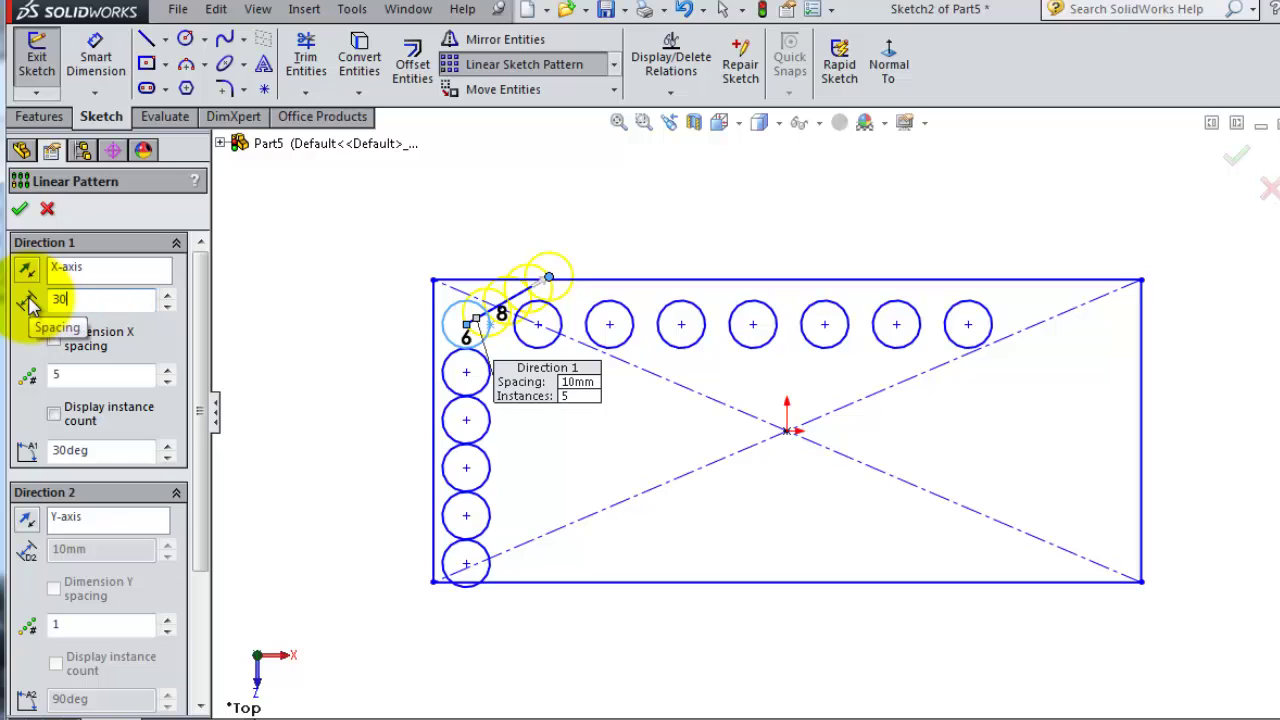
pyautogui.press('Return')
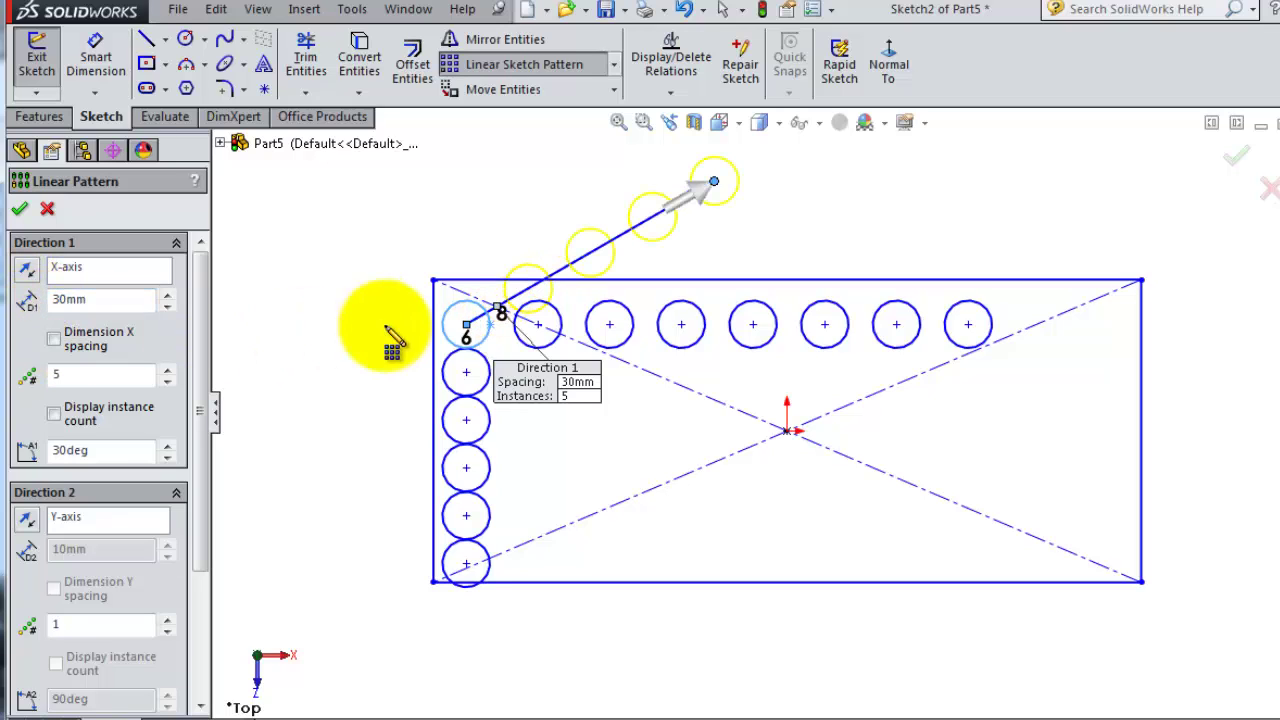
# Step: Swing the pattern angle to 340deg along the rectangle's diagonal and set 10 instances
pyautogui.click(697, 196)
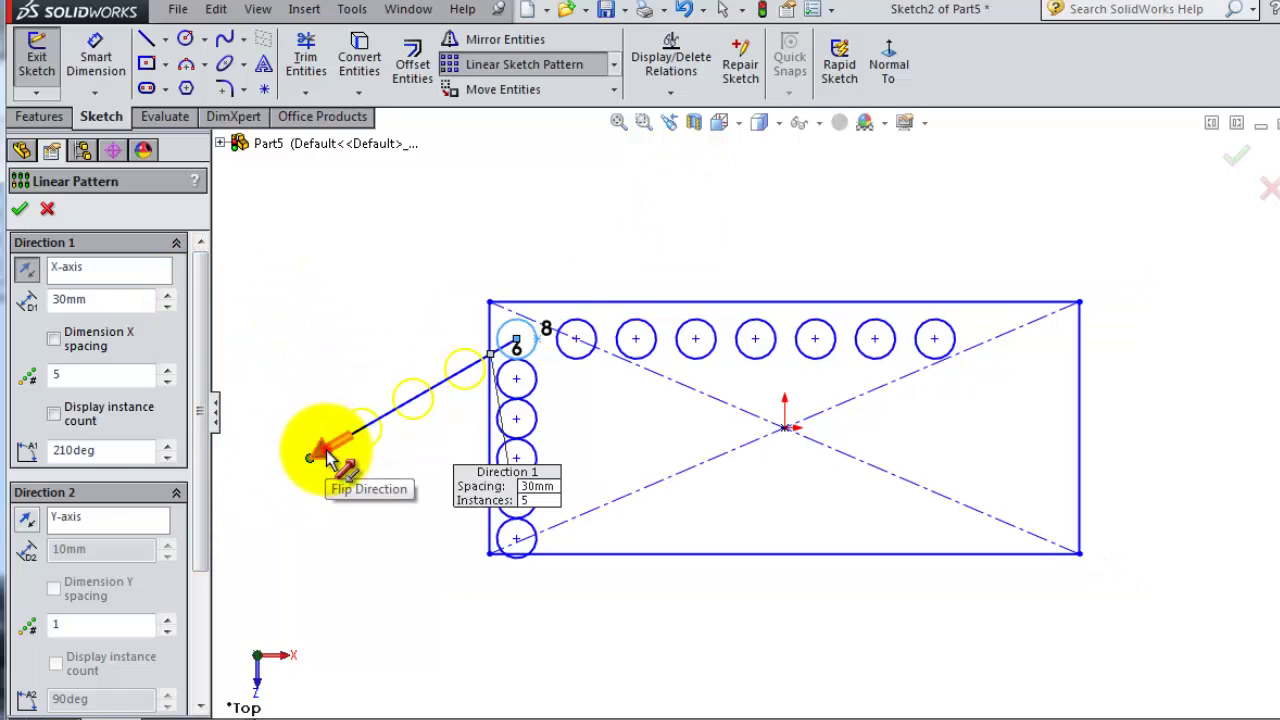
pyautogui.click(327, 450)
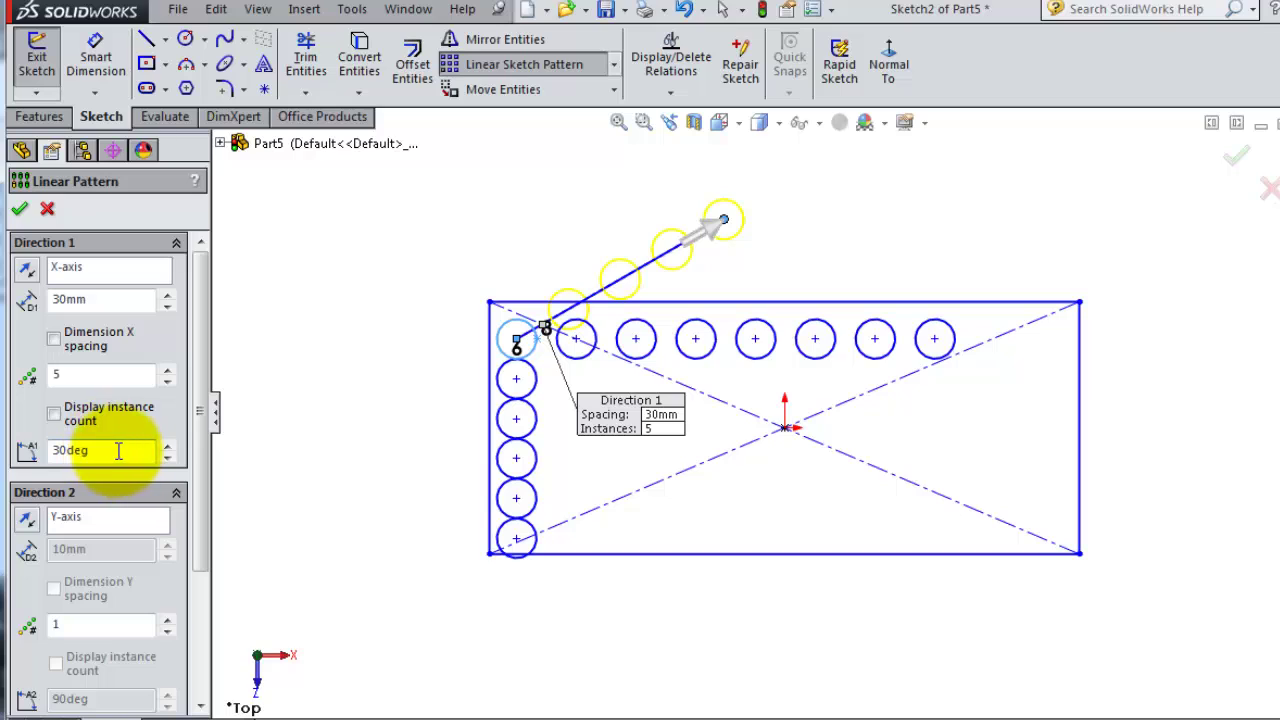
pyautogui.doubleClick(118, 450)
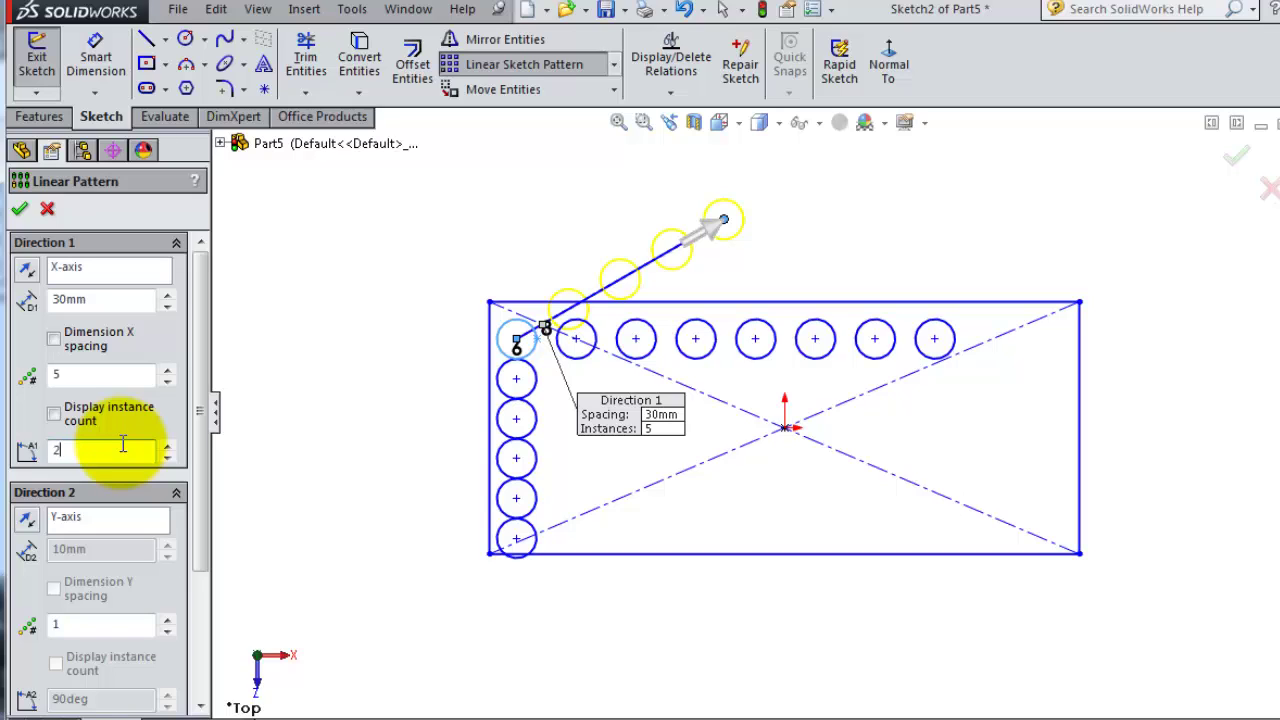
pyautogui.write('290')
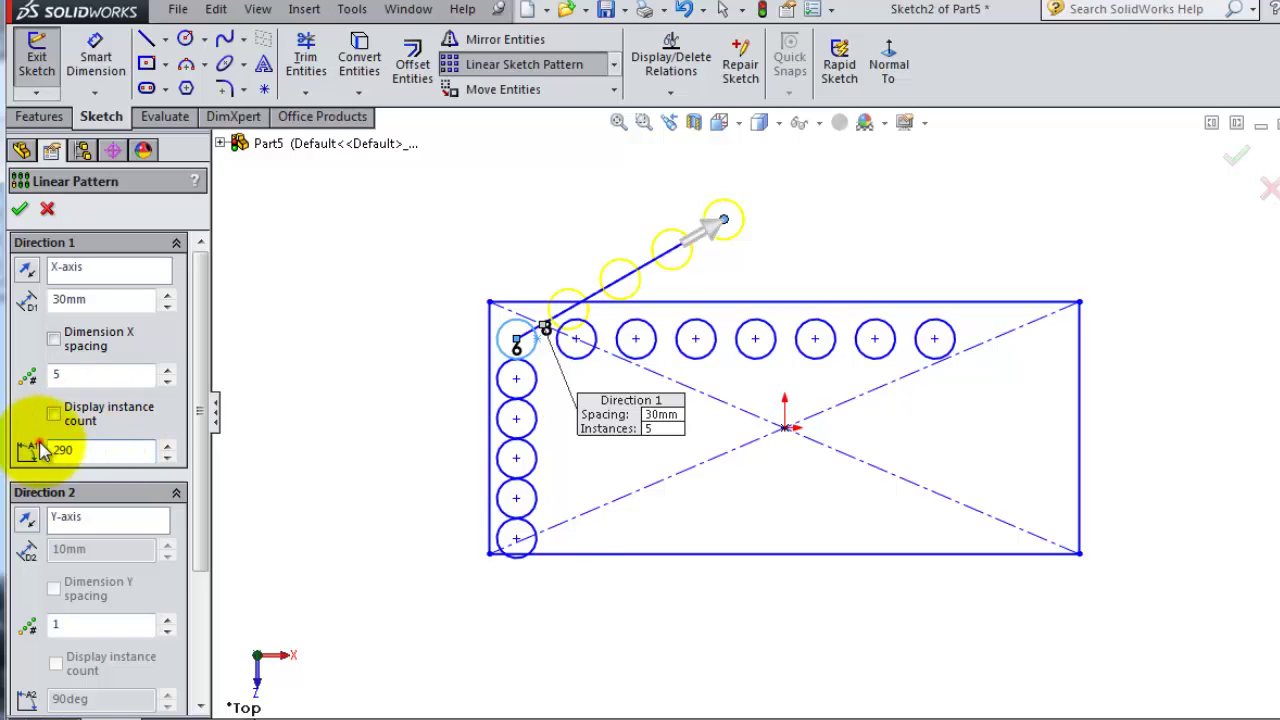
pyautogui.press('Return')
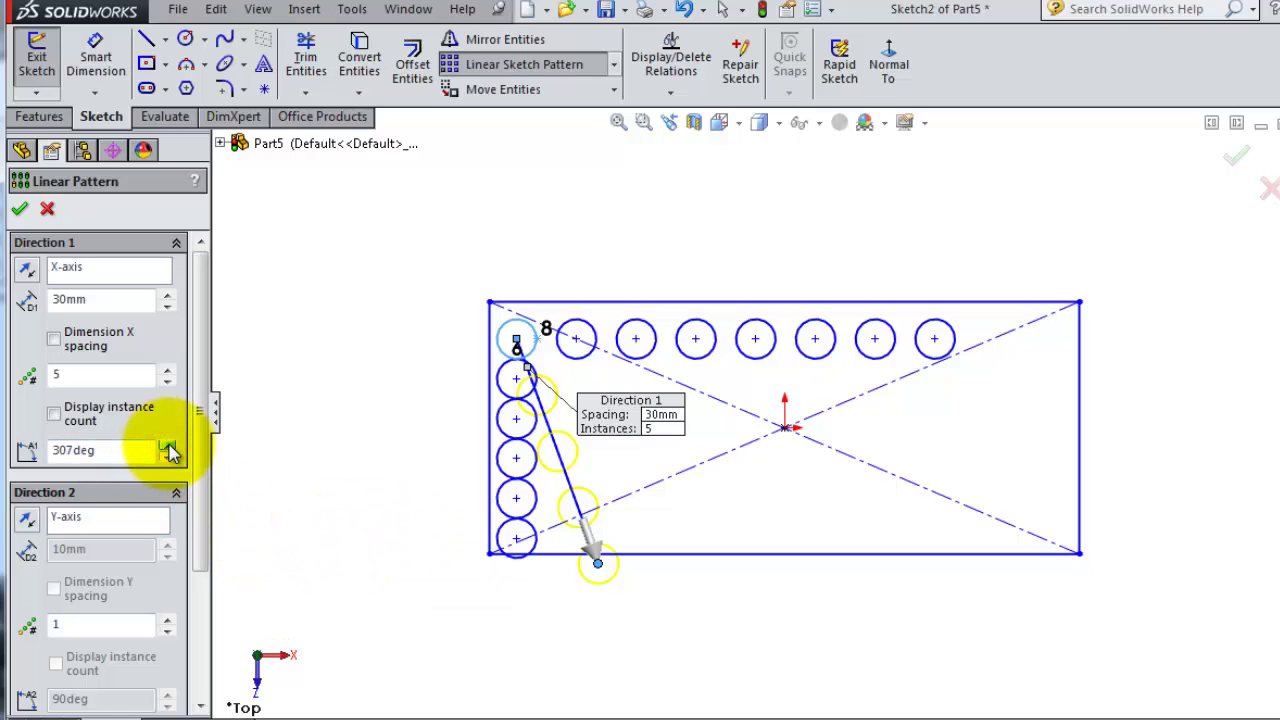
pyautogui.click(170, 447)
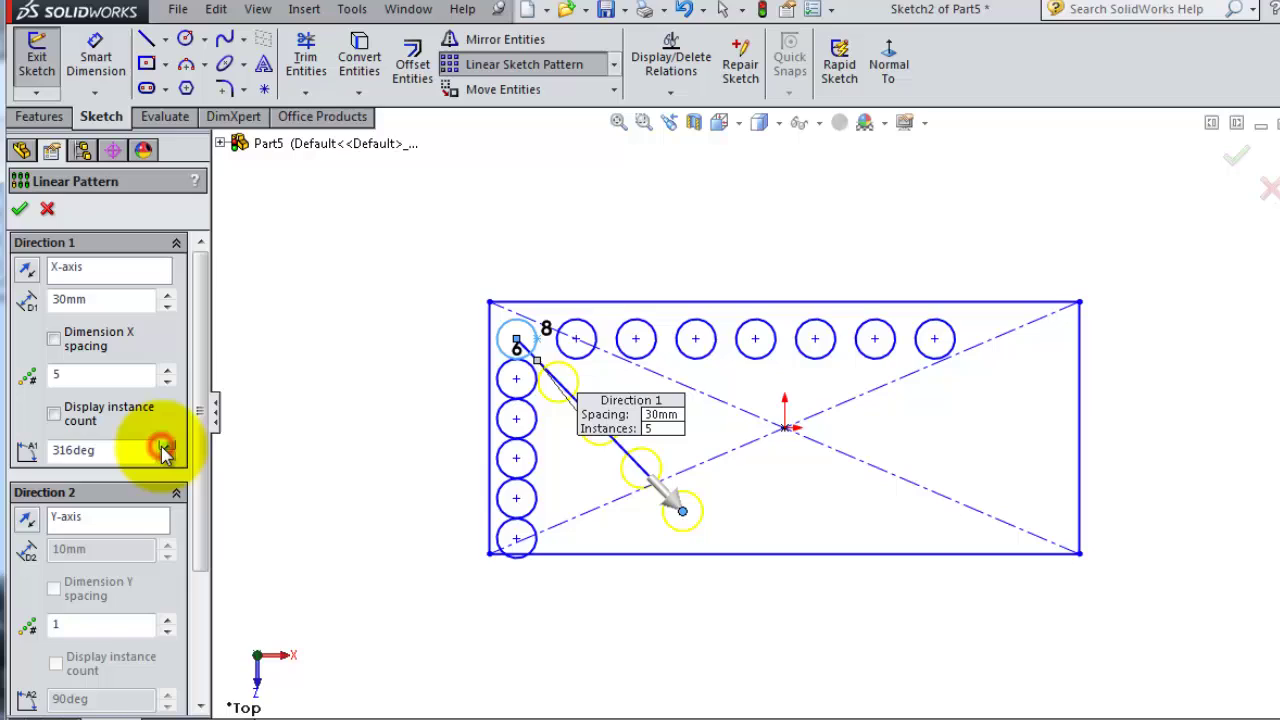
pyautogui.click(168, 448)
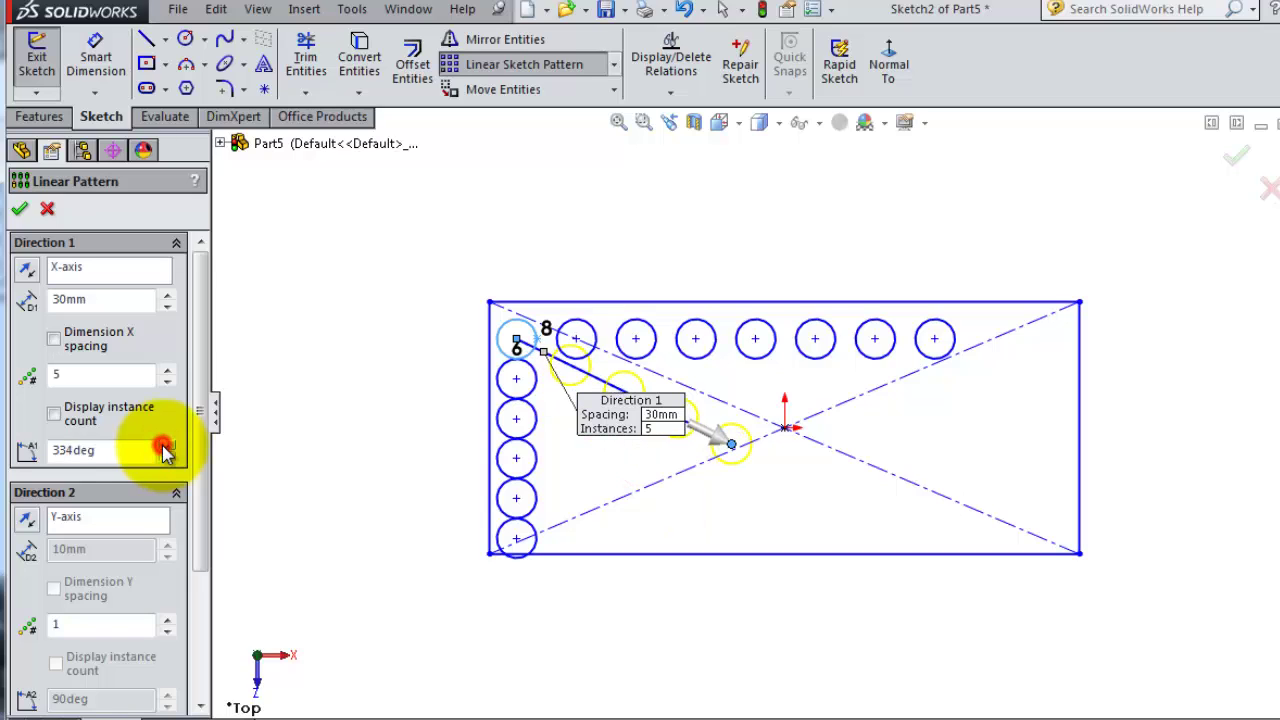
pyautogui.click(168, 446)
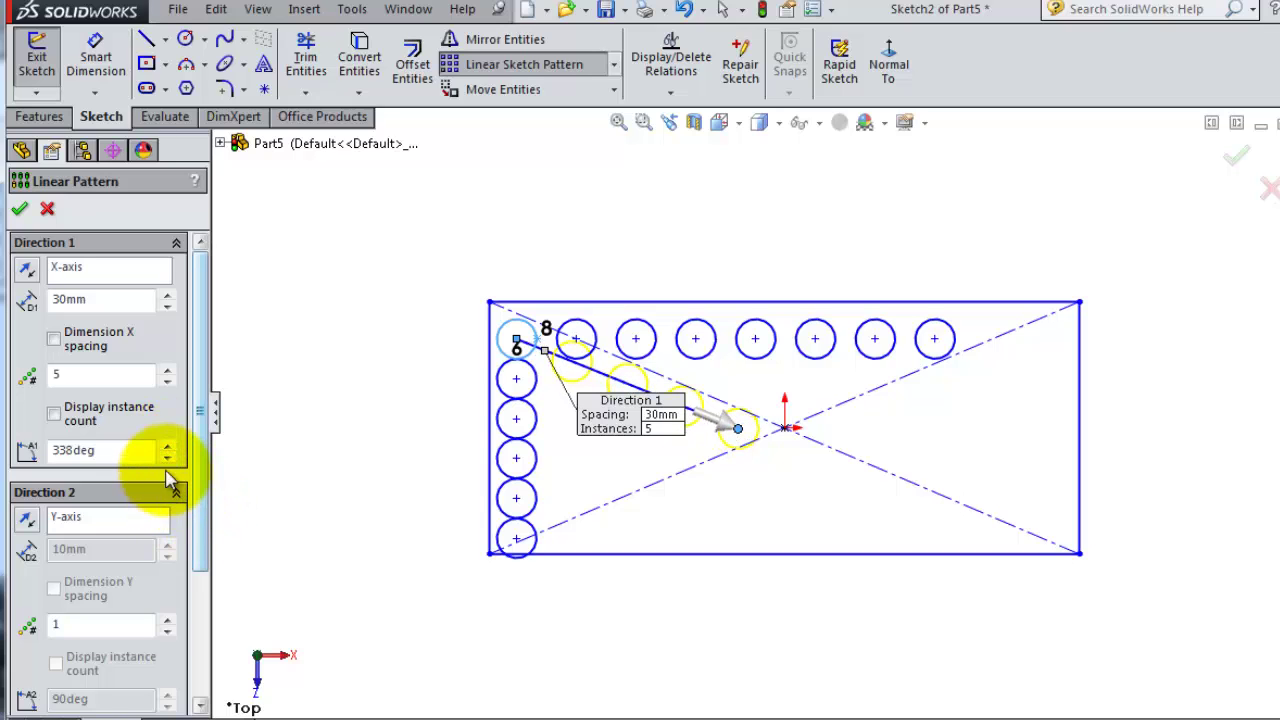
pyautogui.click(168, 446)
pyautogui.click(168, 446)
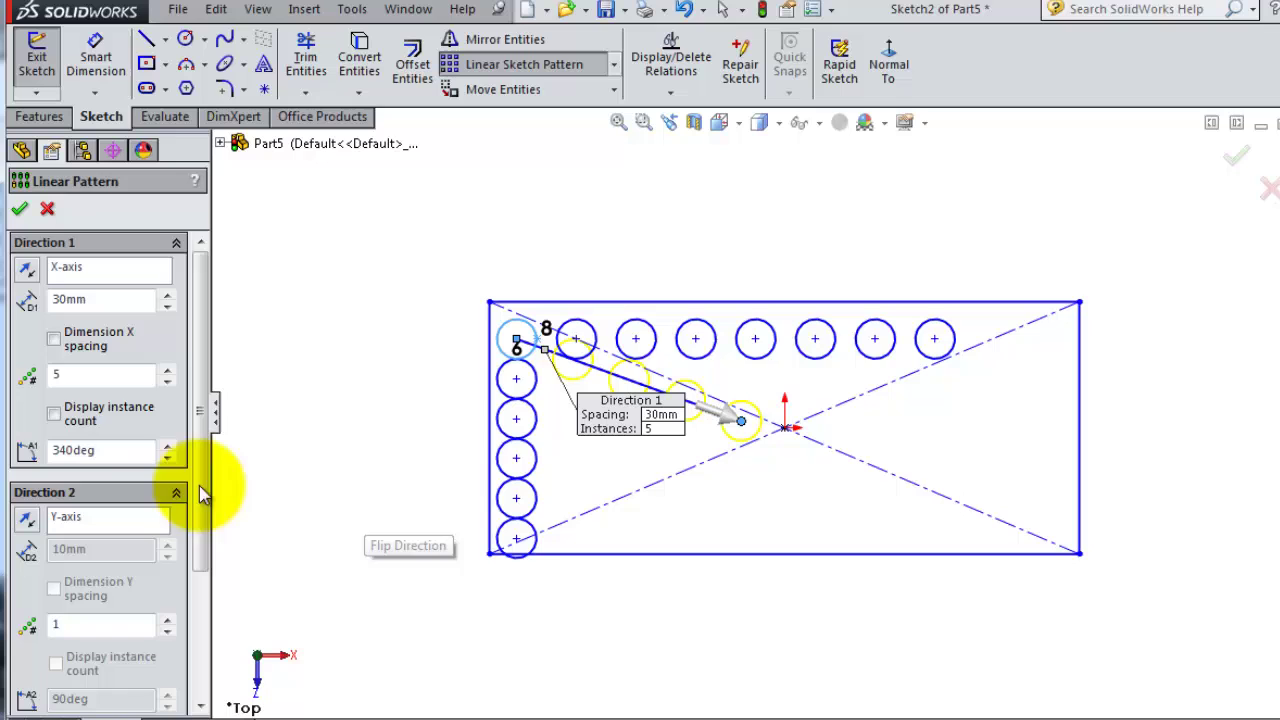
pyautogui.doubleClick(93, 377)
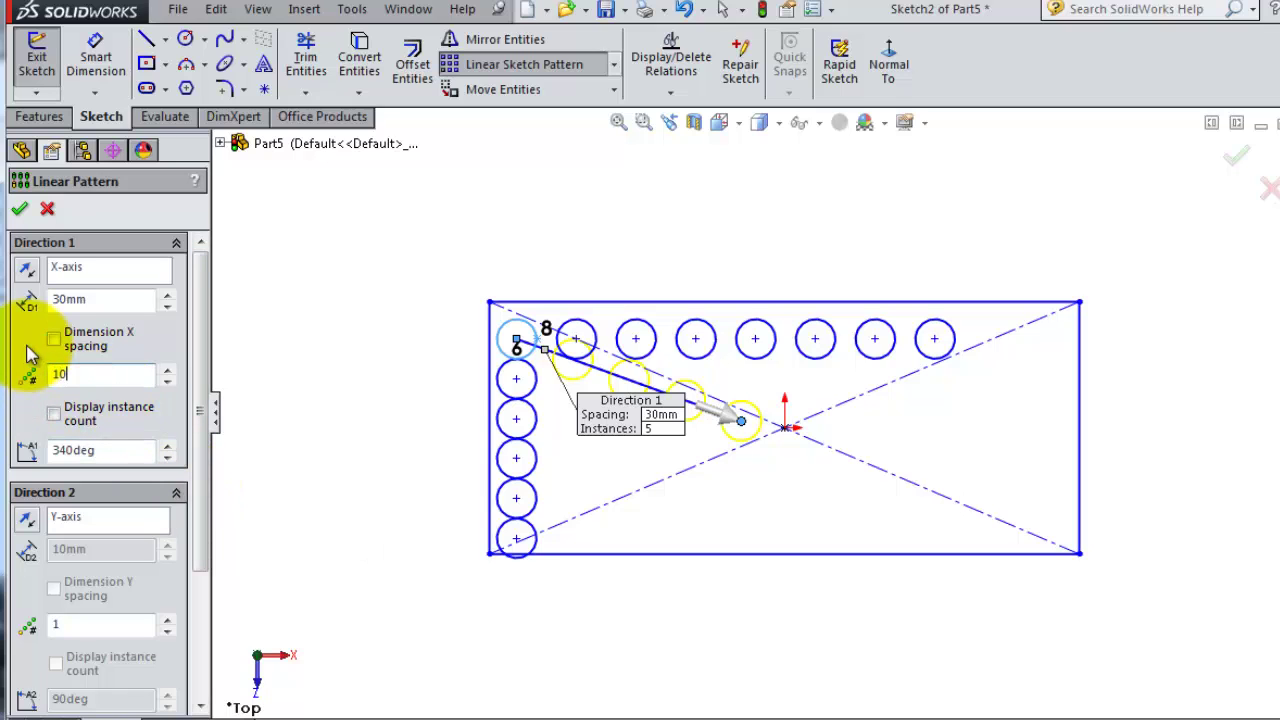
# Step: Accept the 10-circle diagonal pattern and zoom around to inspect the sketch
pyautogui.click(18, 210)
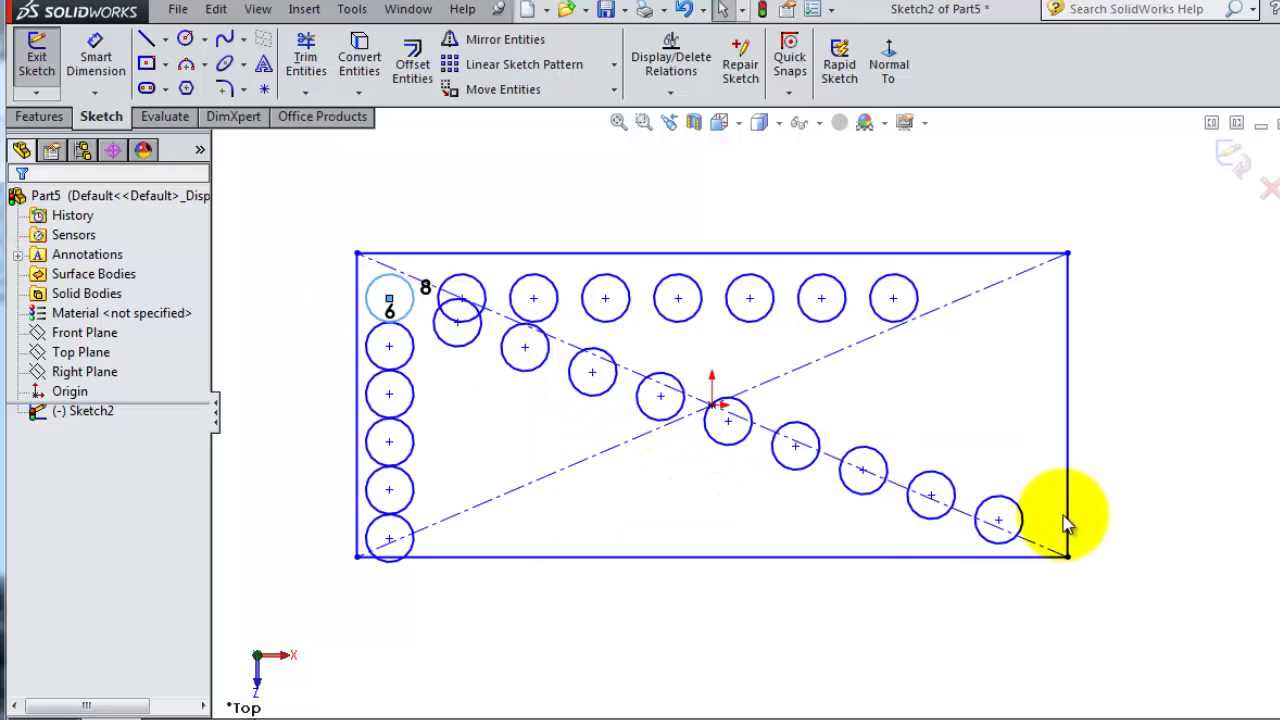
pyautogui.scroll(-2, 1060, 527)
pyautogui.scroll(3, 628, 377)
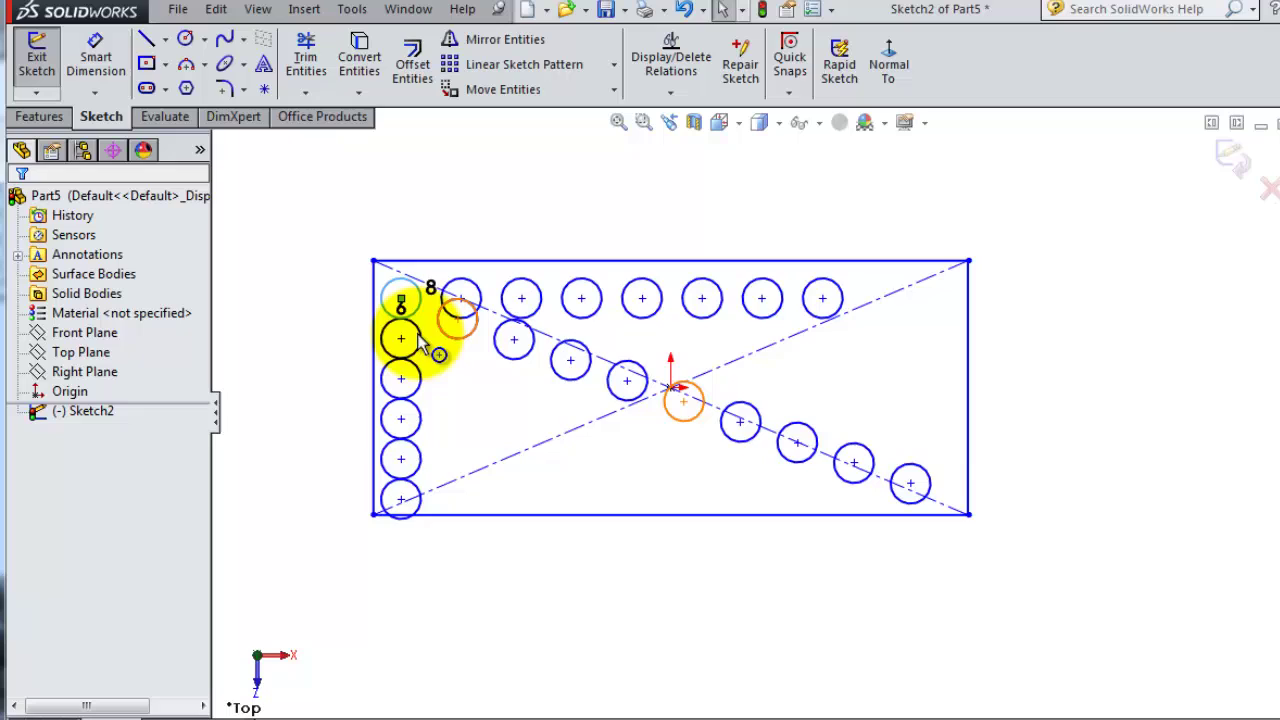
pyautogui.scroll(-1, 418, 335)
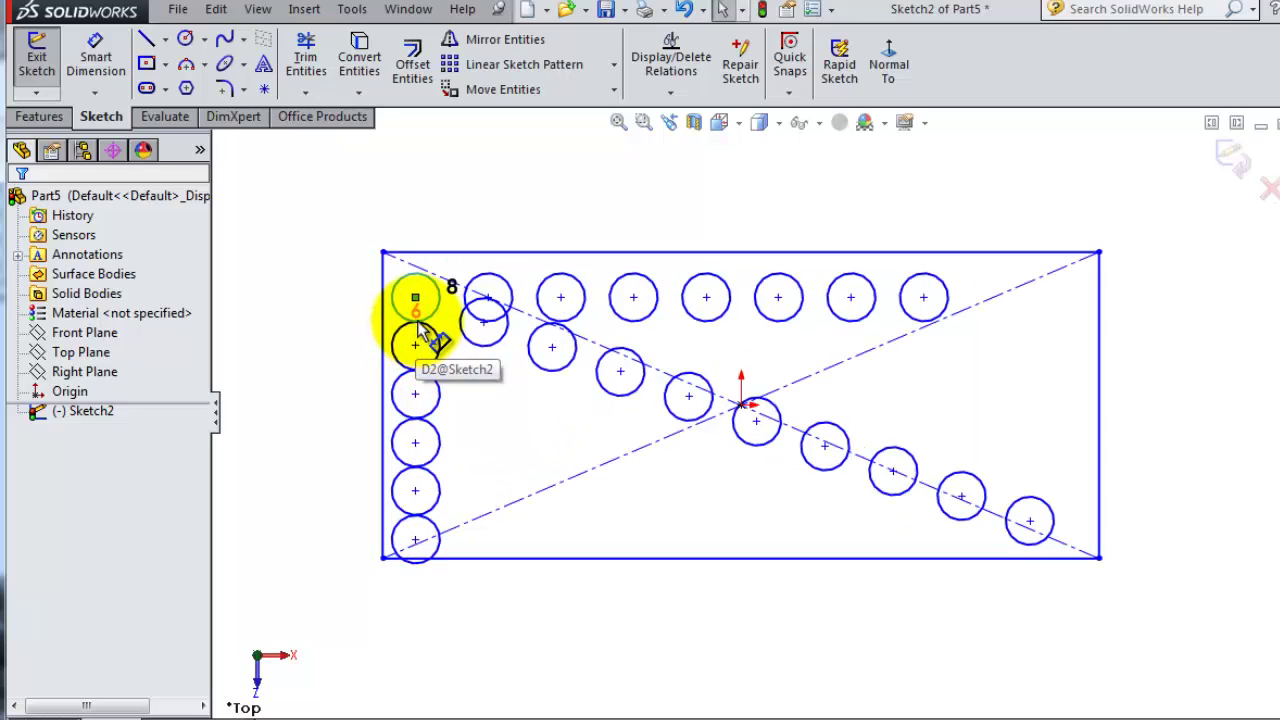